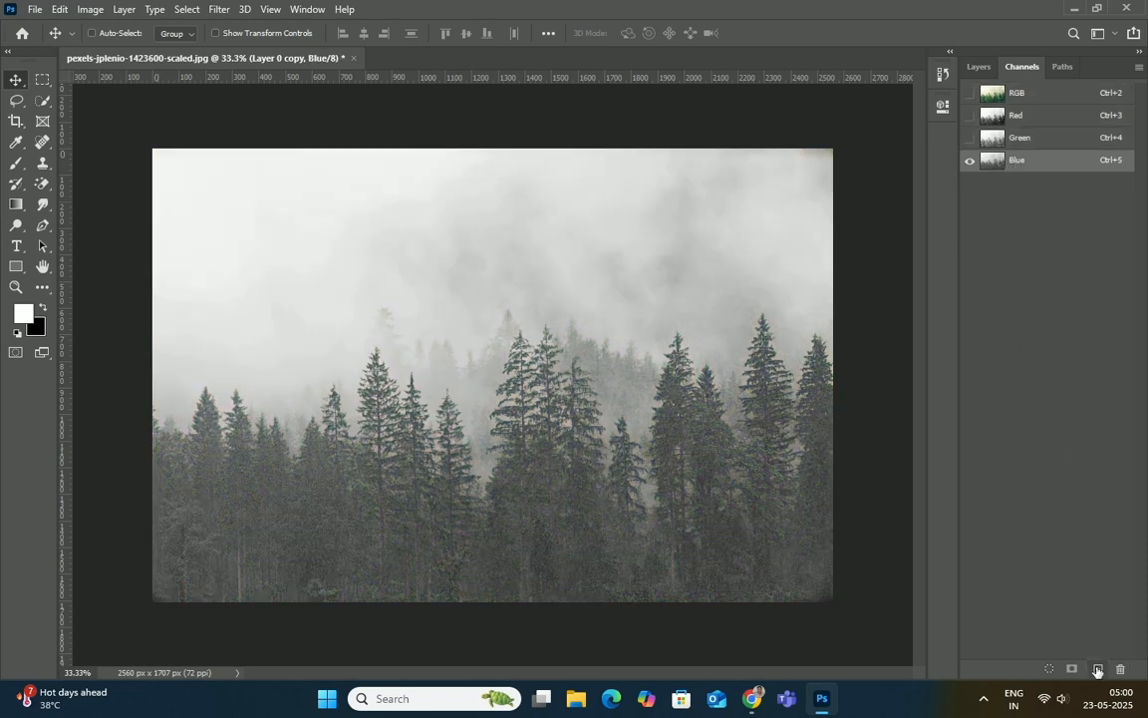
Step: Duplicate the Blue channel and apply Levels to the copy with input black at 97 and input white about 117
drag(991, 165, 1099, 670)
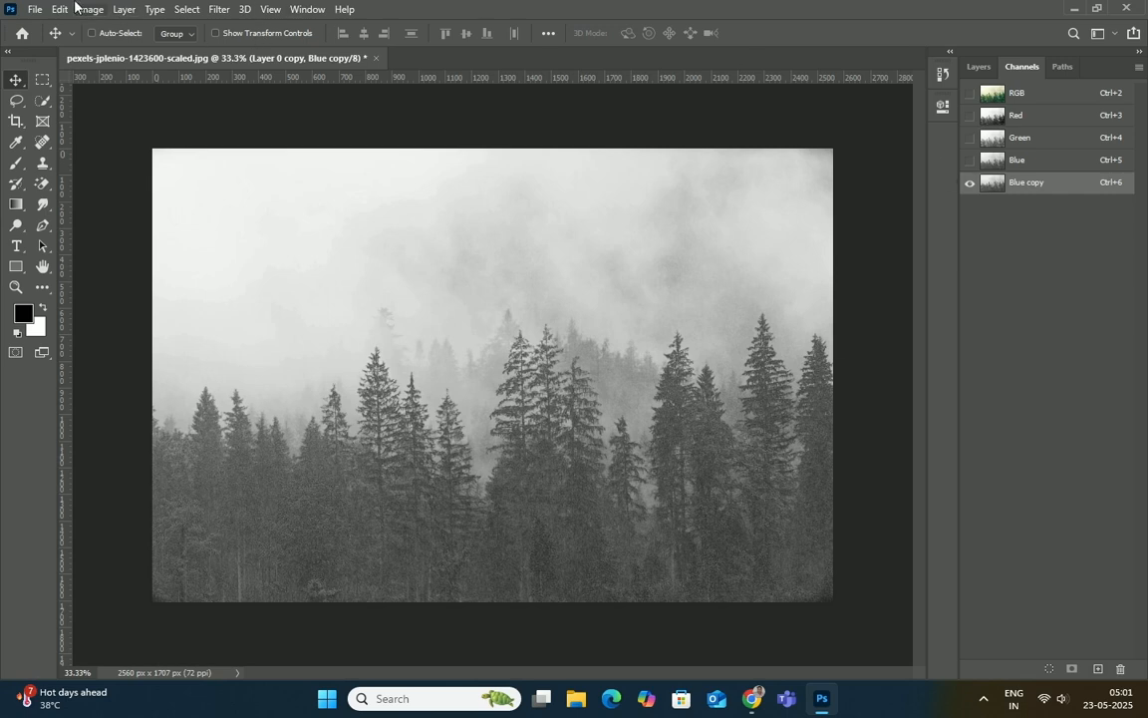
click(77, 9)
mouse_move(105, 48)
click(262, 67)
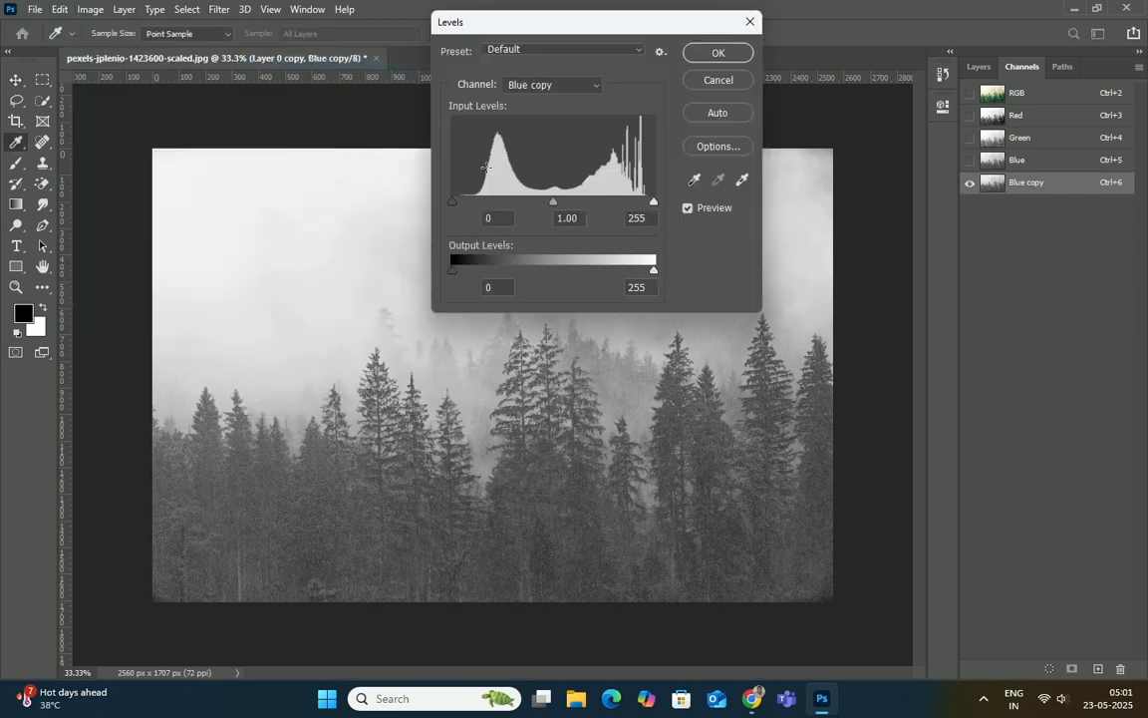
drag(454, 203, 507, 206)
drag(654, 205, 530, 204)
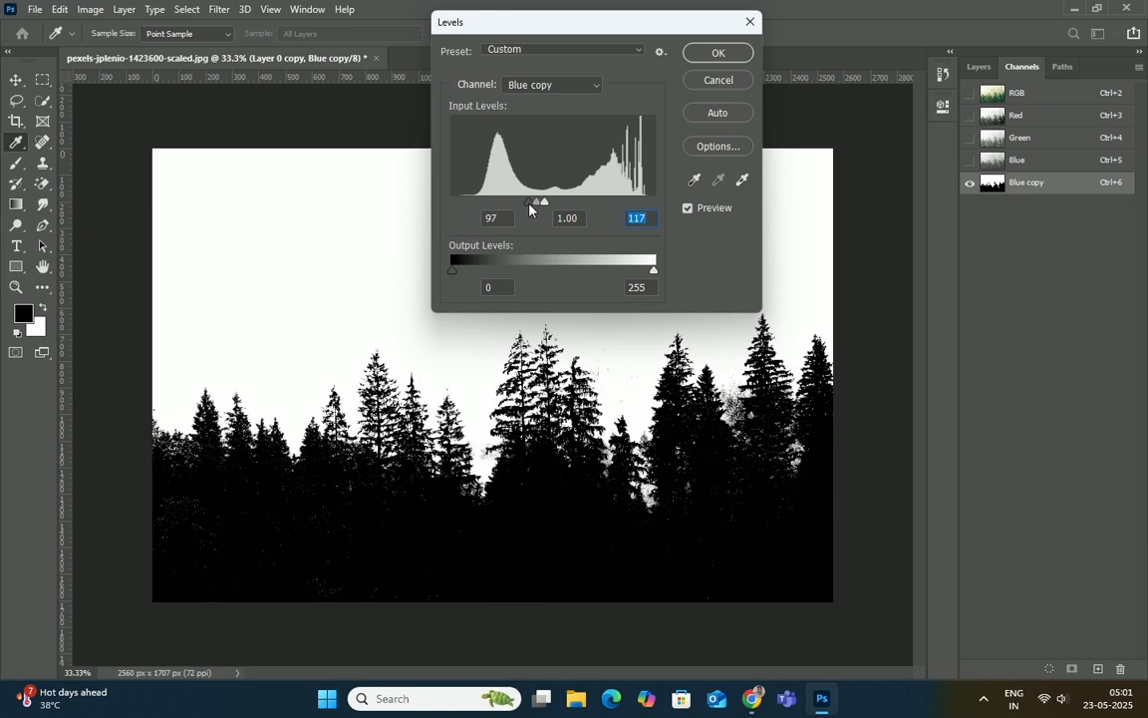
drag(545, 203, 547, 205)
click(544, 202)
click(720, 54)
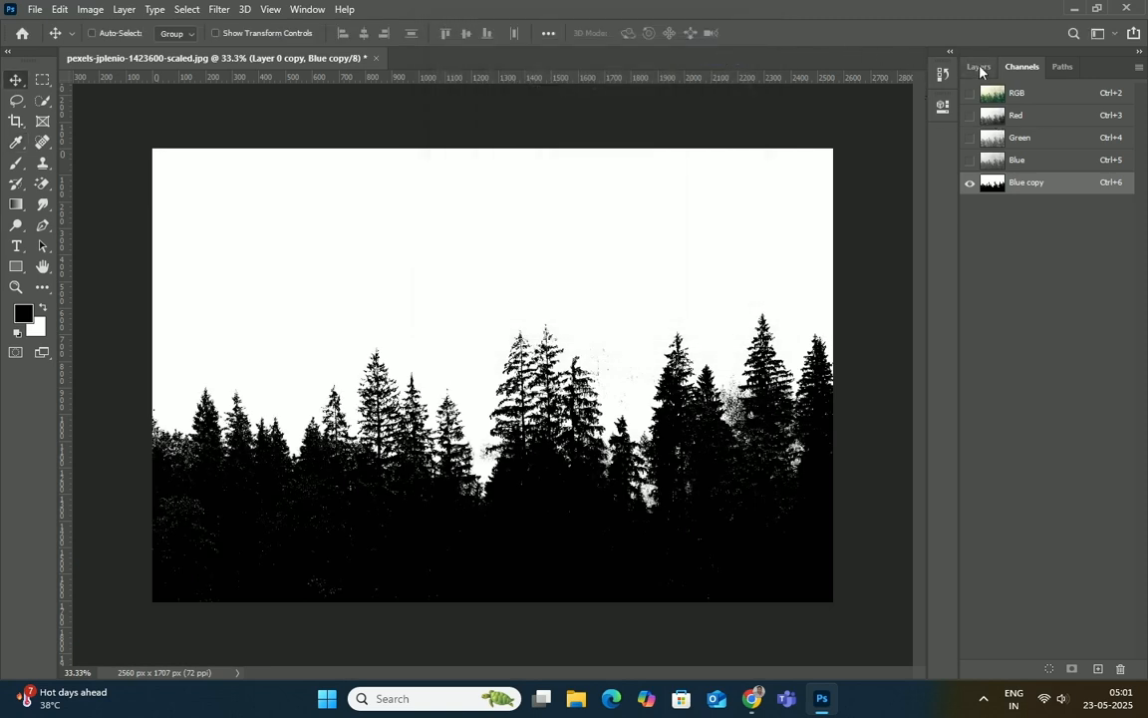
Step: Load the Blue copy channel as a selection and use it for an inverted layer mask on Layer 0 copy
click(1050, 668)
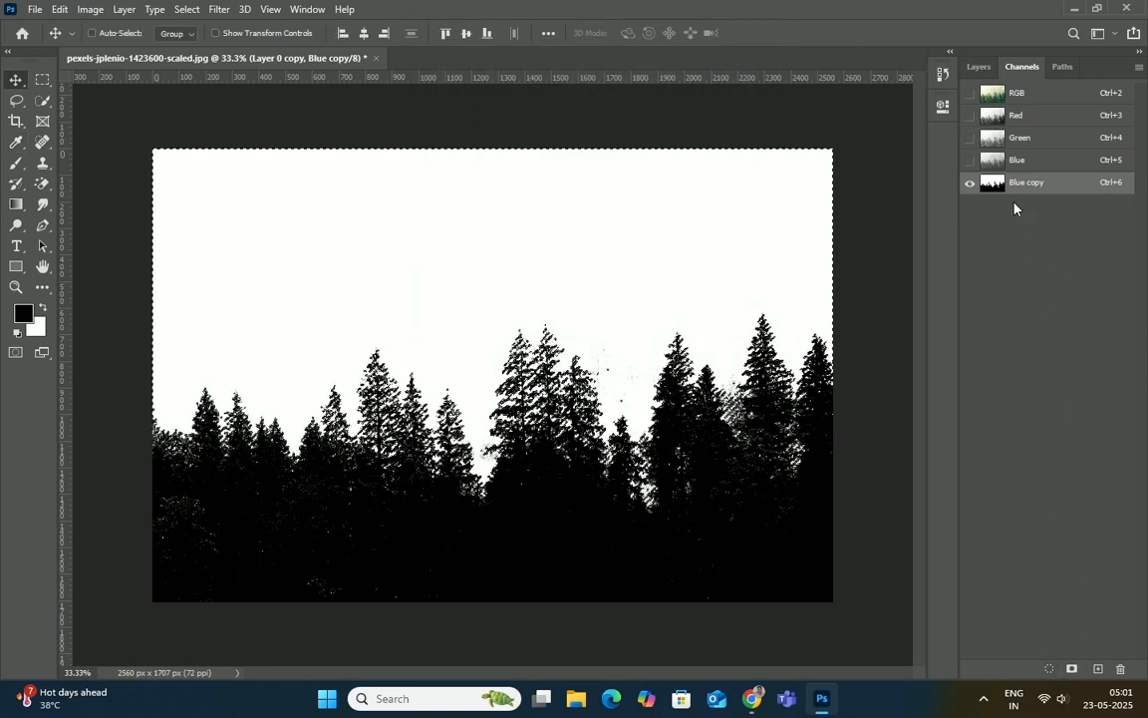
click(978, 67)
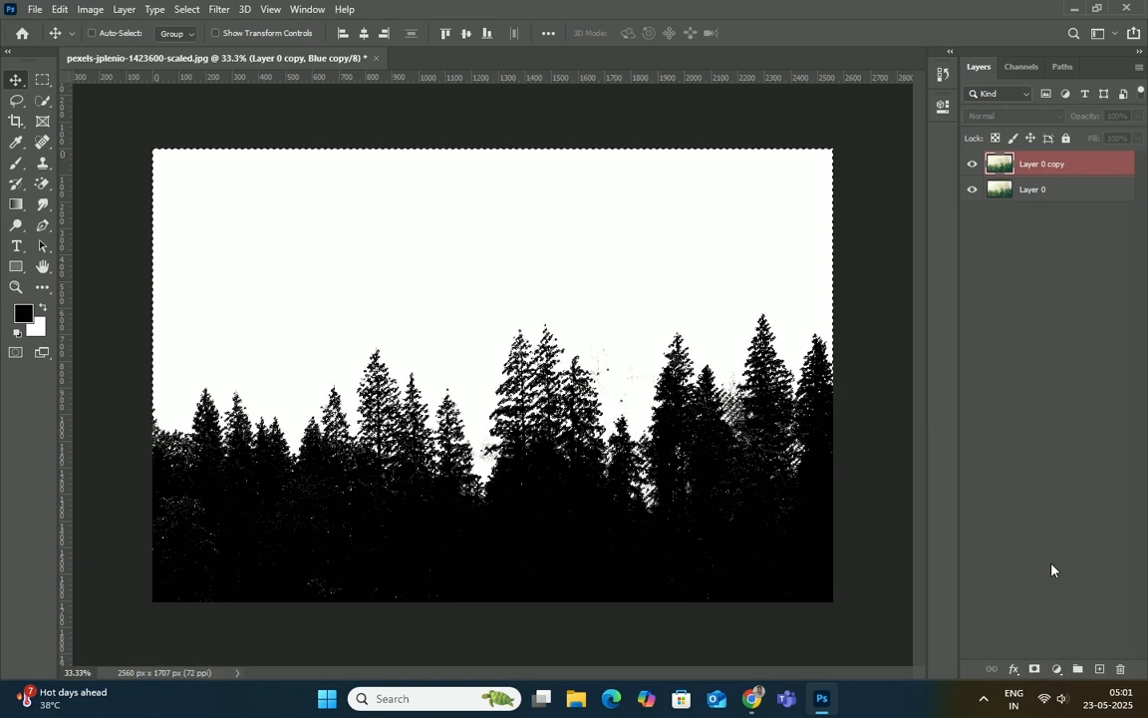
click(1035, 669)
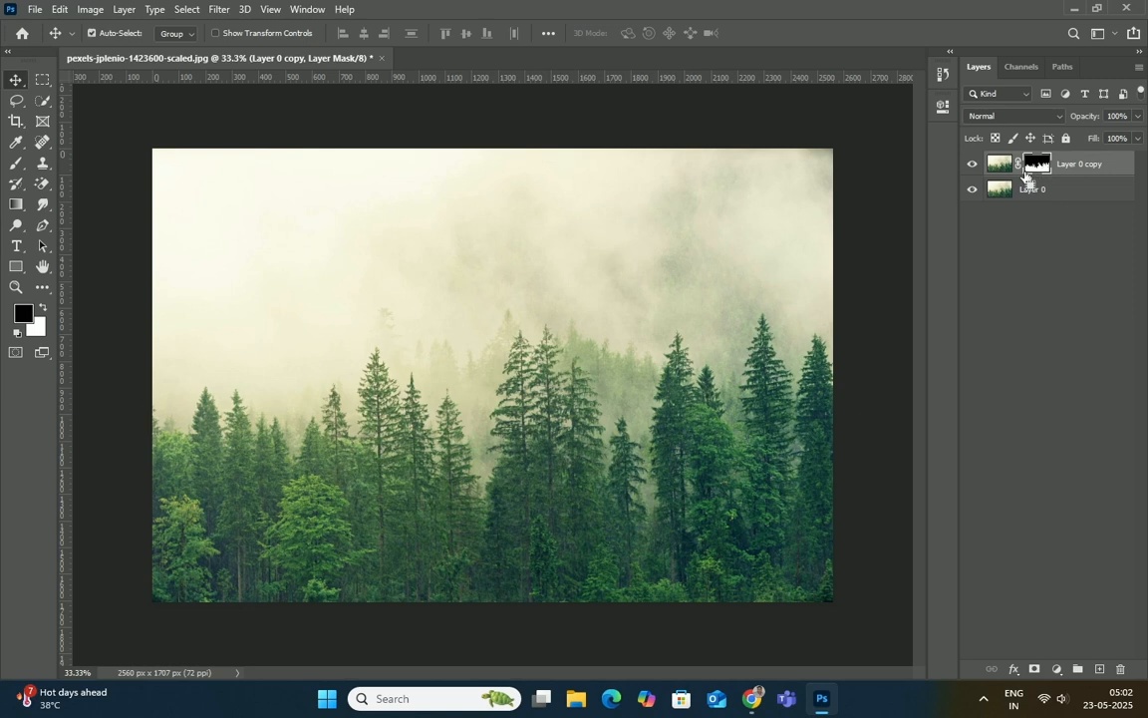
key(ctrl+i)
Step: Add a white Solid Color fill layer and move it beneath Layer 0 as the background
click(1100, 670)
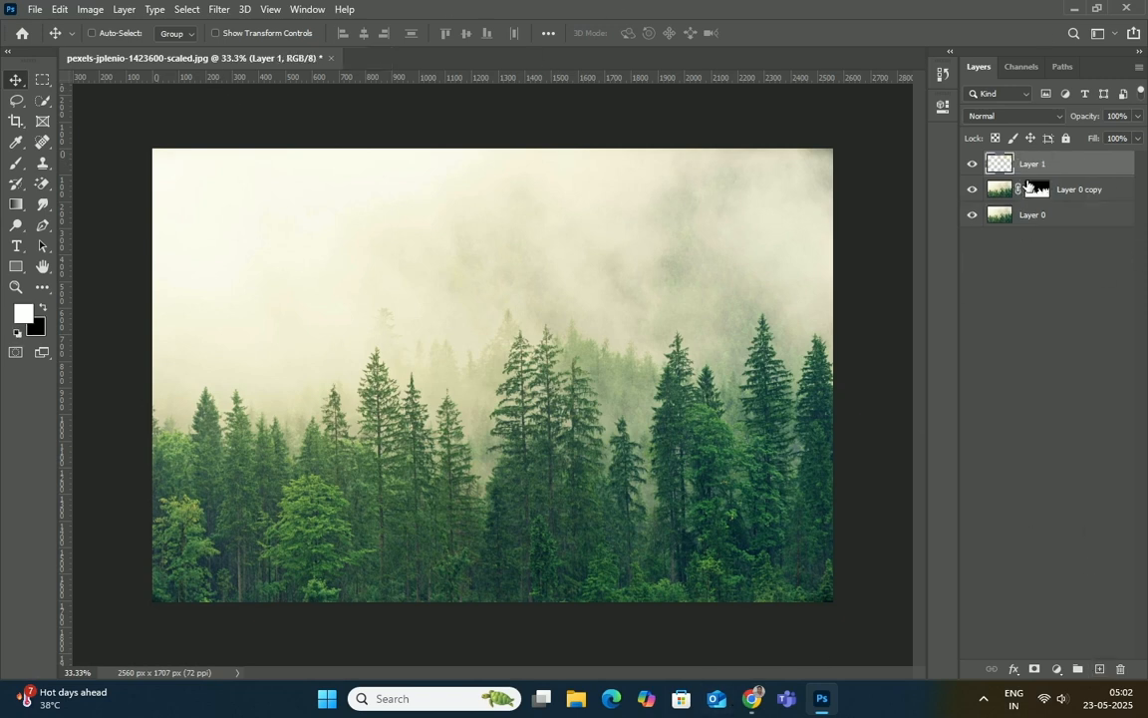
click(1060, 675)
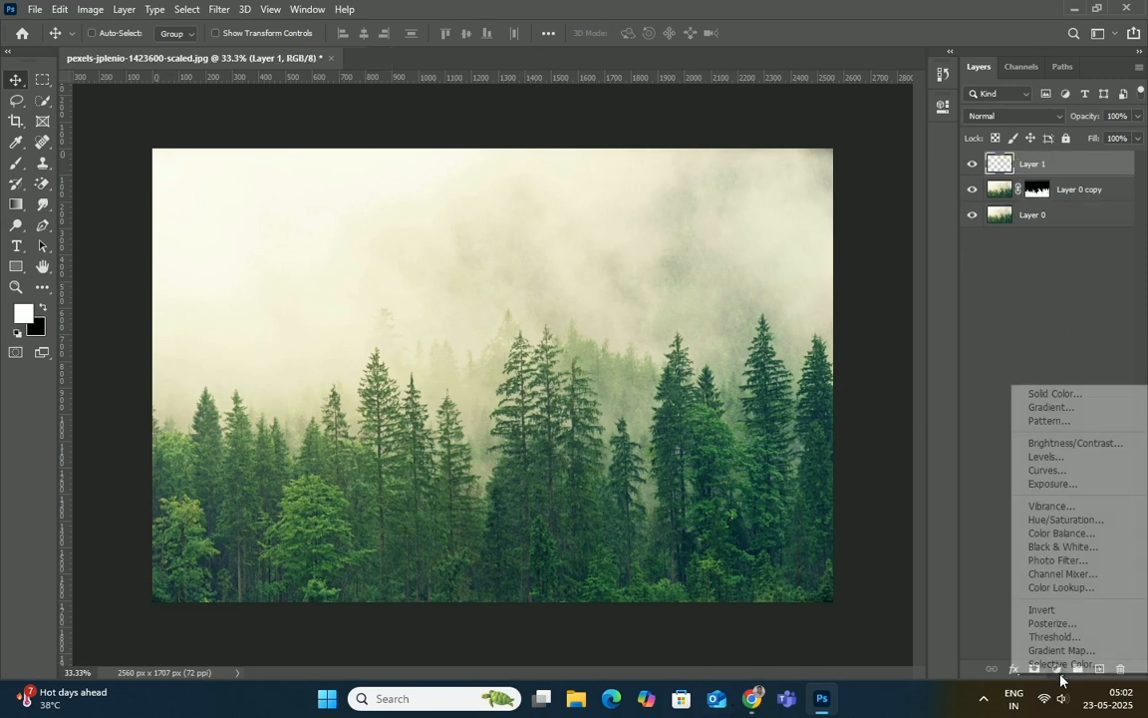
click(1042, 392)
click(1007, 391)
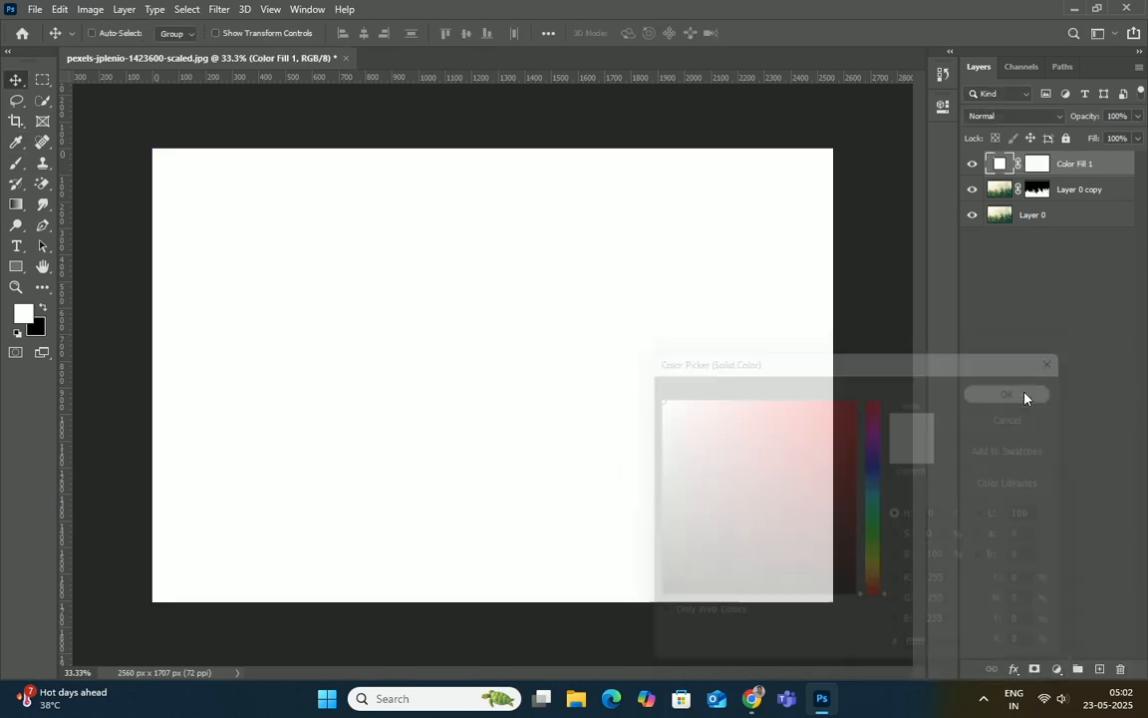
drag(1054, 165, 1056, 239)
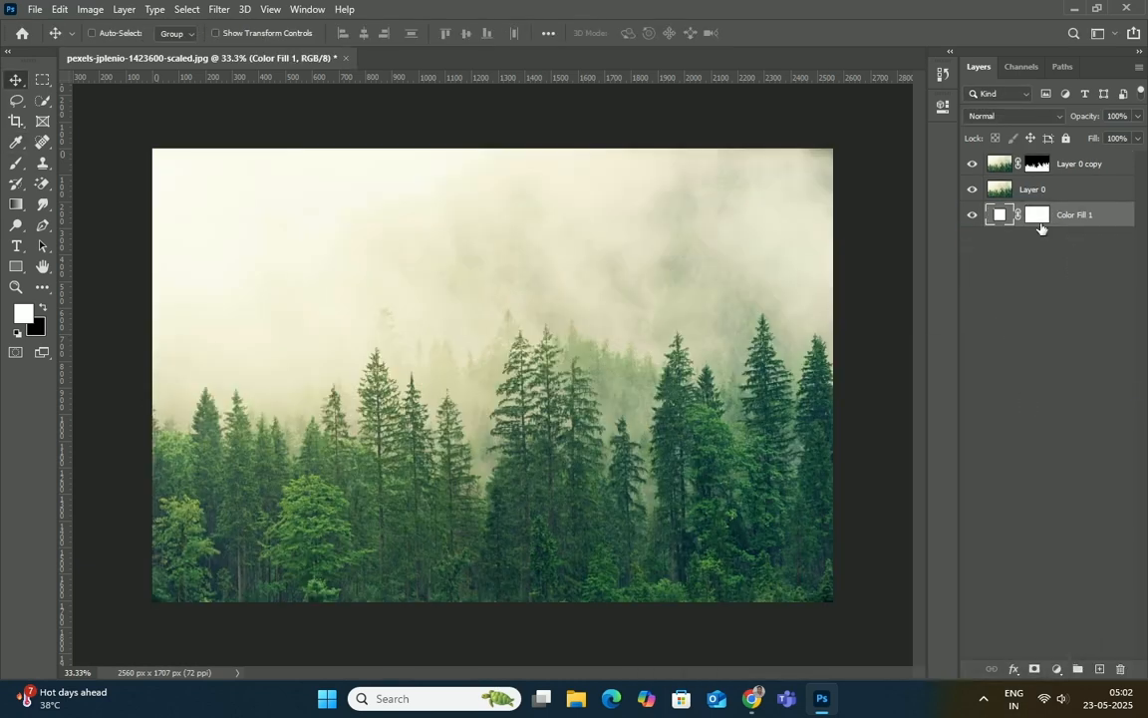
Step: Add the text "IDEA" in black Poppins Black at 72 pt above the white fill layer
click(16, 245)
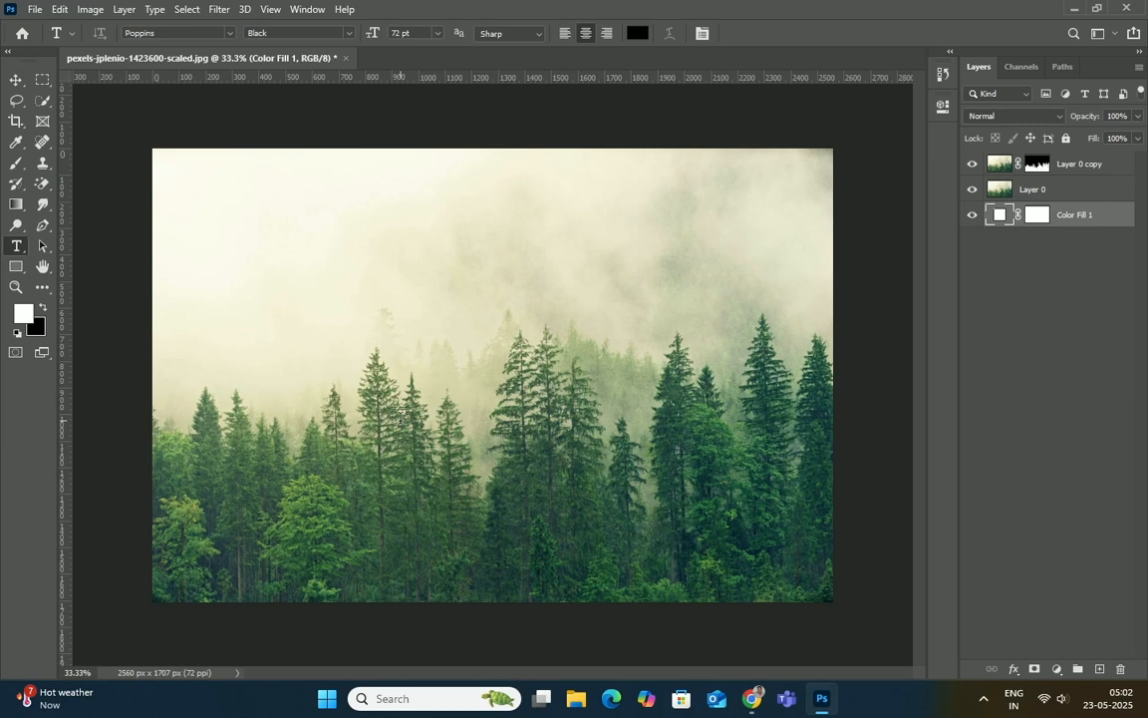
click(402, 424)
key(BackSpace)
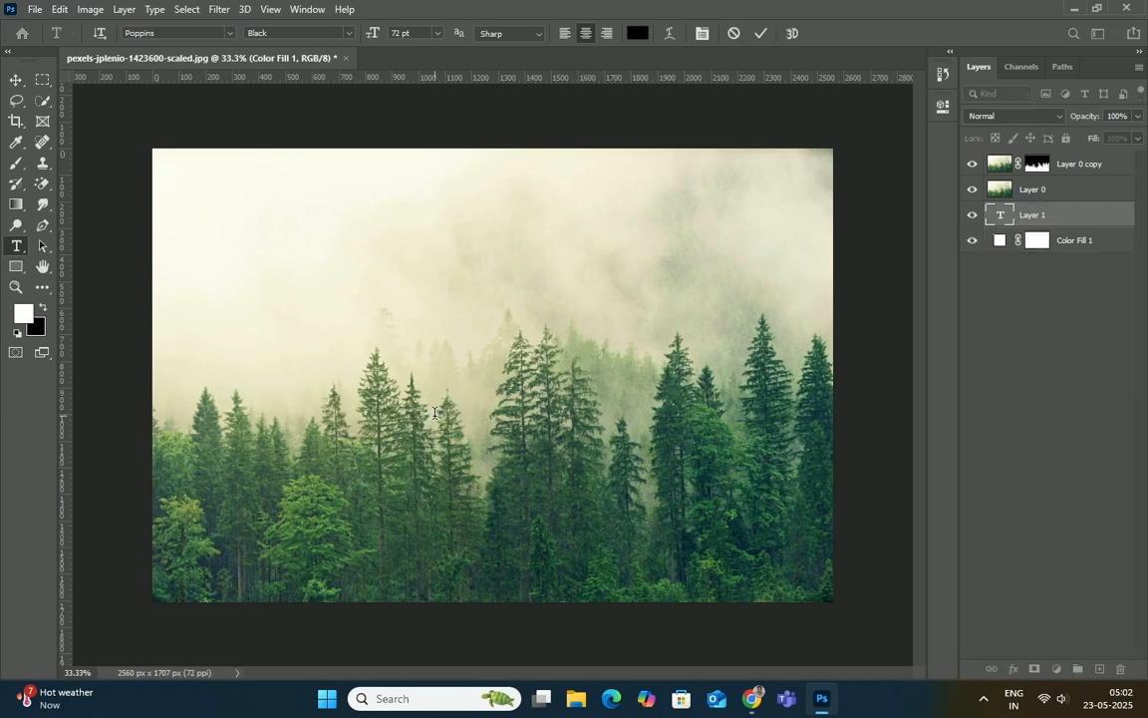
click(763, 37)
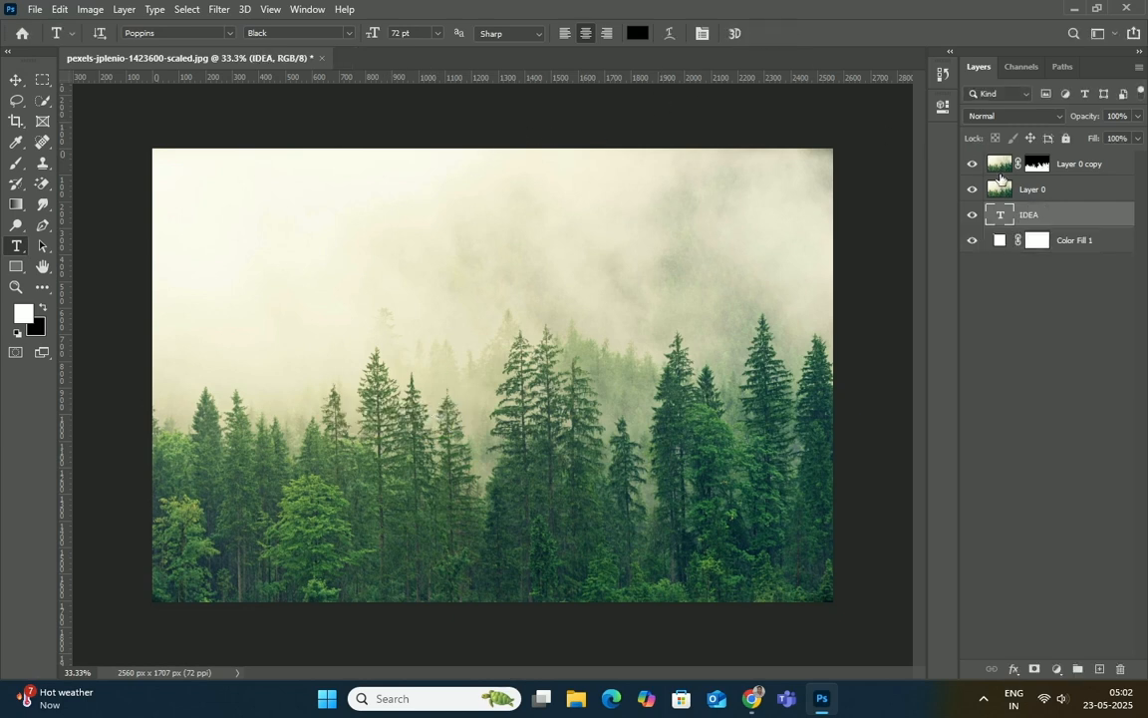
Step: Bring the IDEA text layer to the front, scale it to about 1226% and place it over the lower forest
key(ctrl+shift+bracketright)
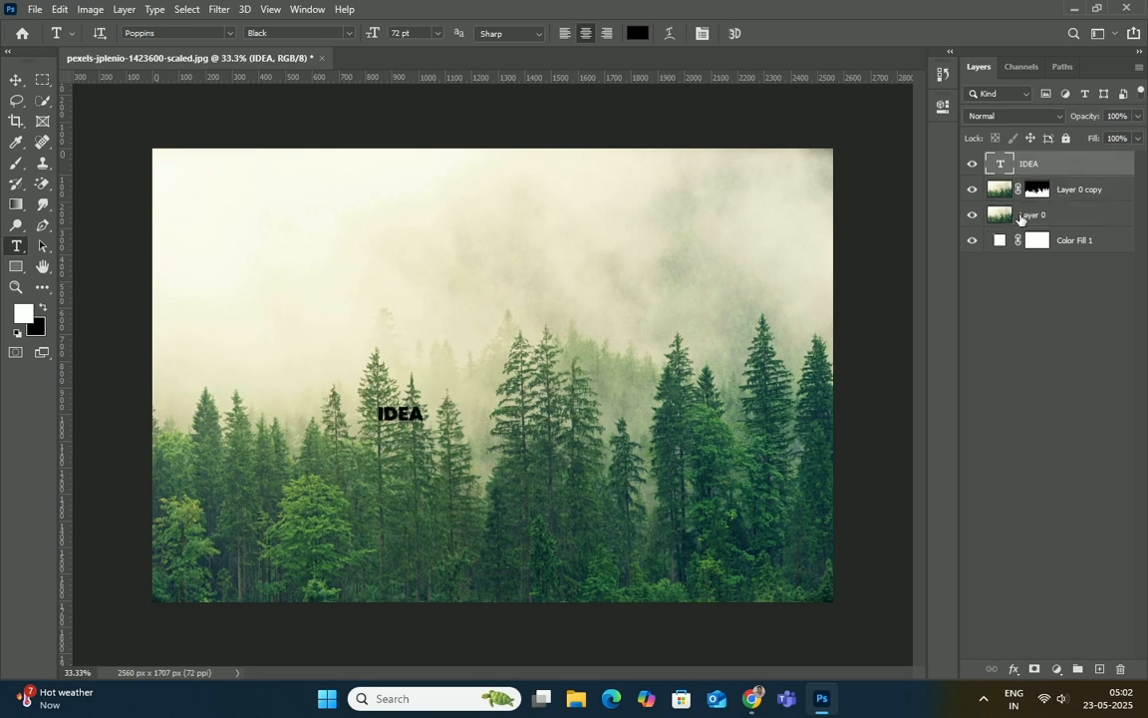
key(ctrl+t)
drag(425, 437, 665, 523)
drag(550, 407, 656, 550)
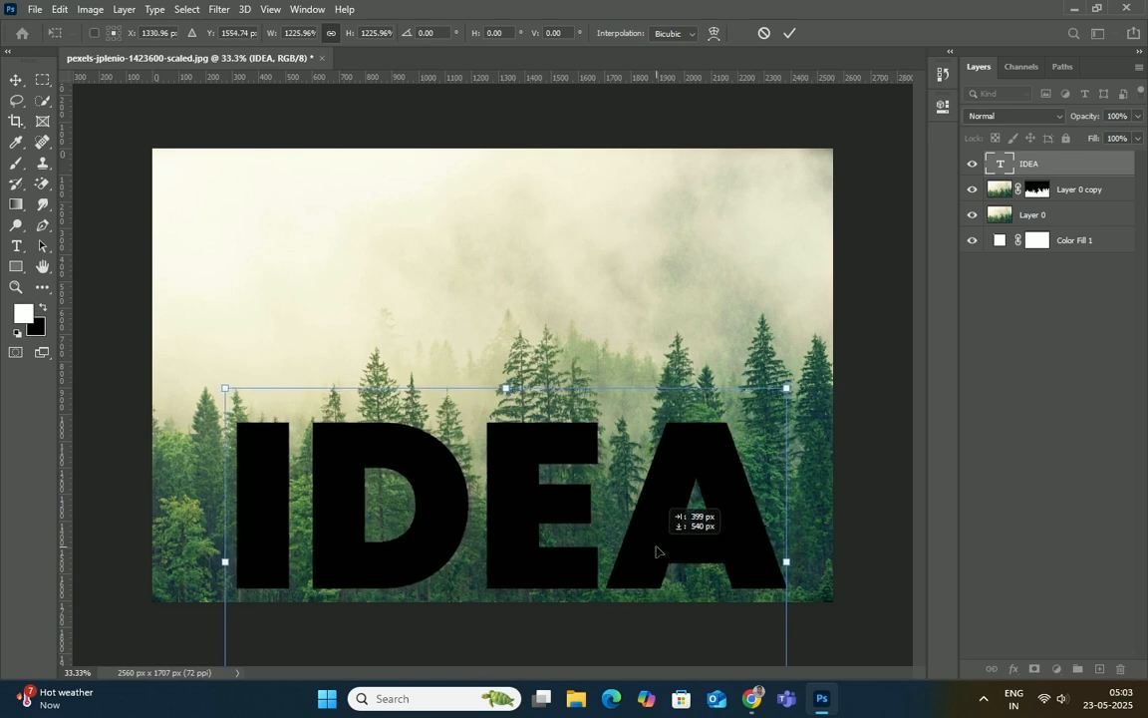
drag(656, 550, 656, 550)
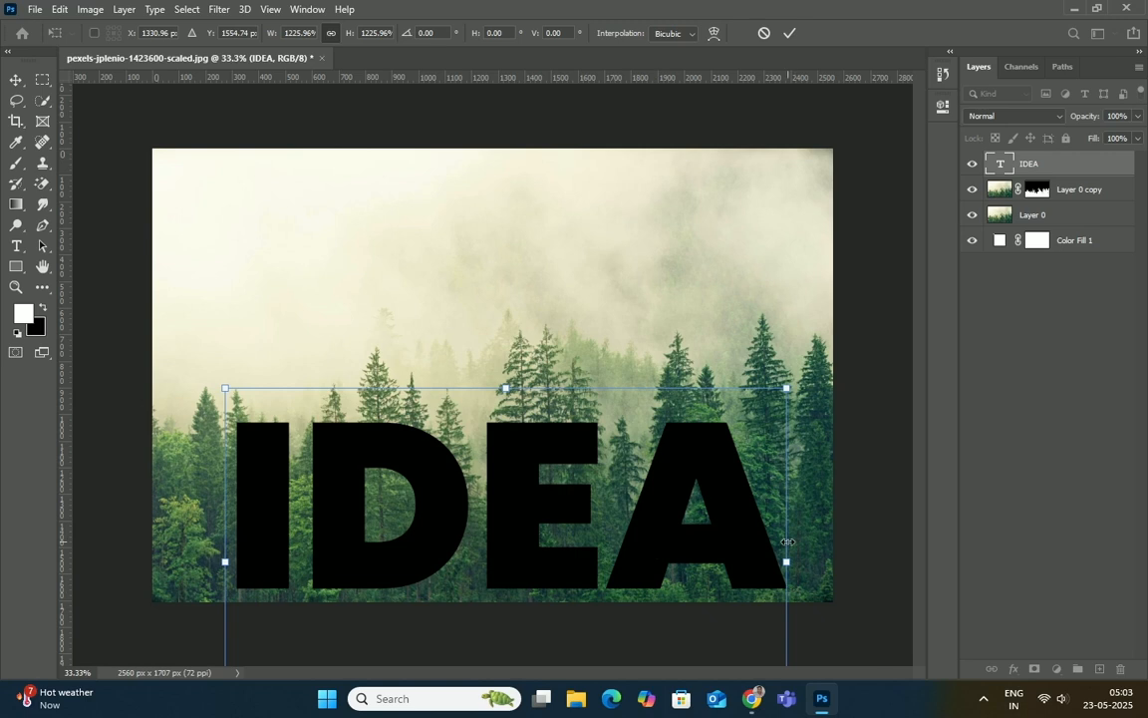
key(ctrl+minus)
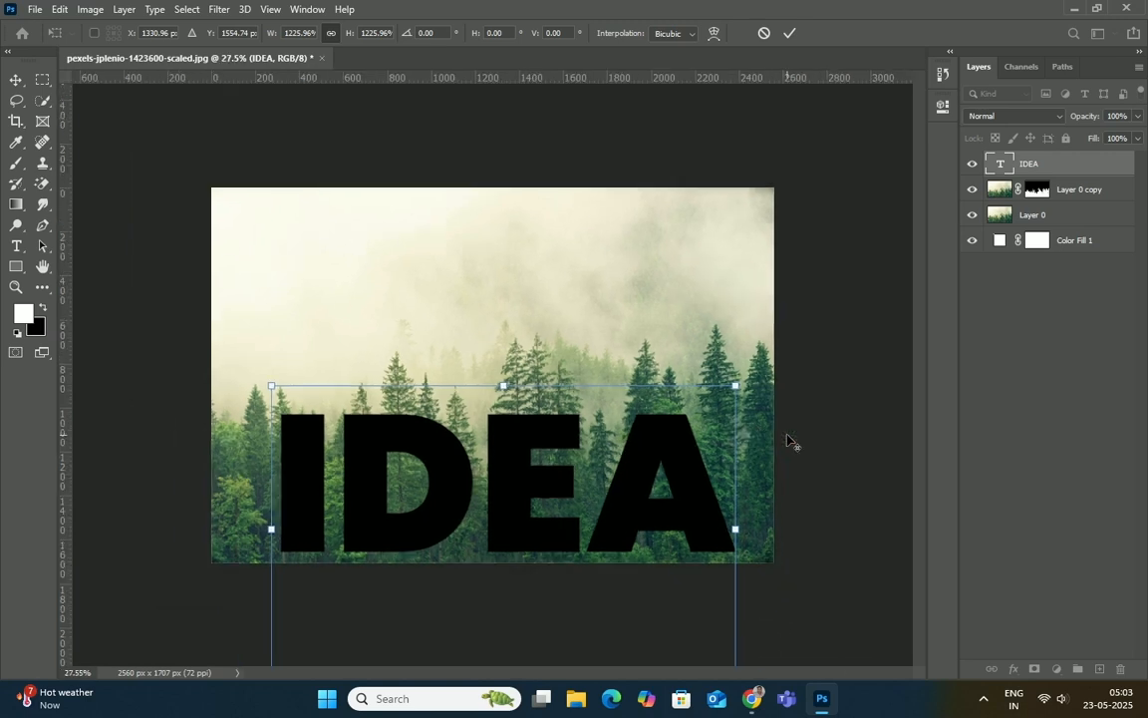
click(790, 34)
Step: Move the IDEA text layer beneath Layer 0 and clip Layer 0 to the text
drag(1027, 170, 1025, 228)
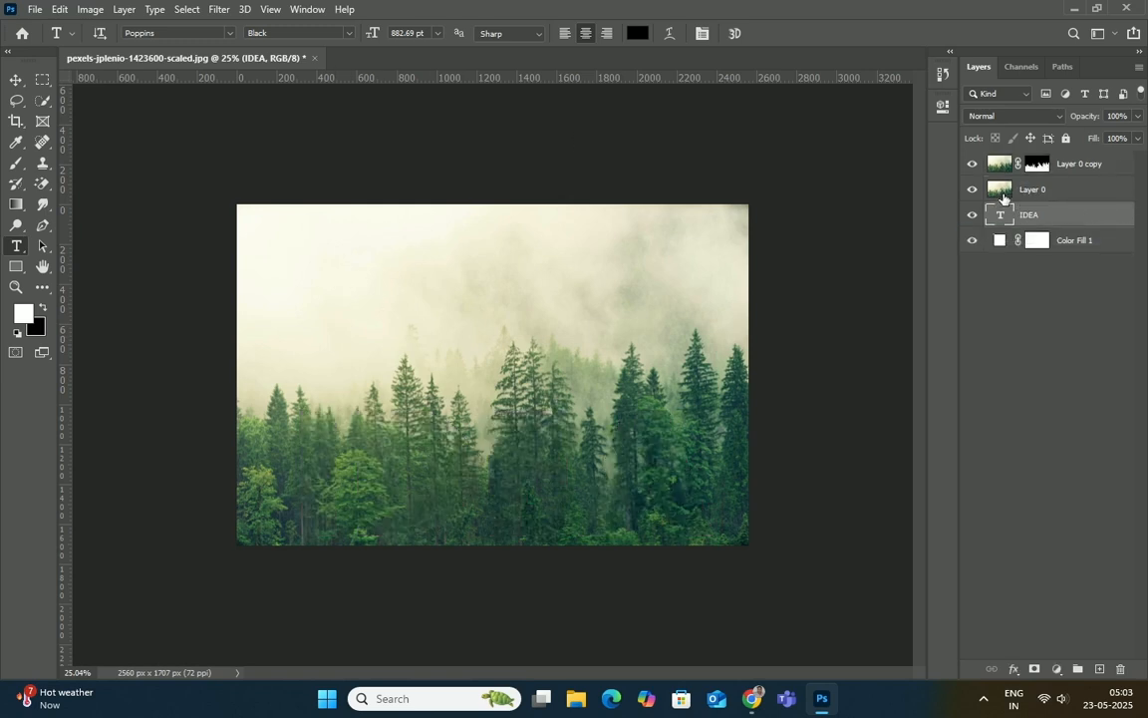
alt+click(1003, 198)
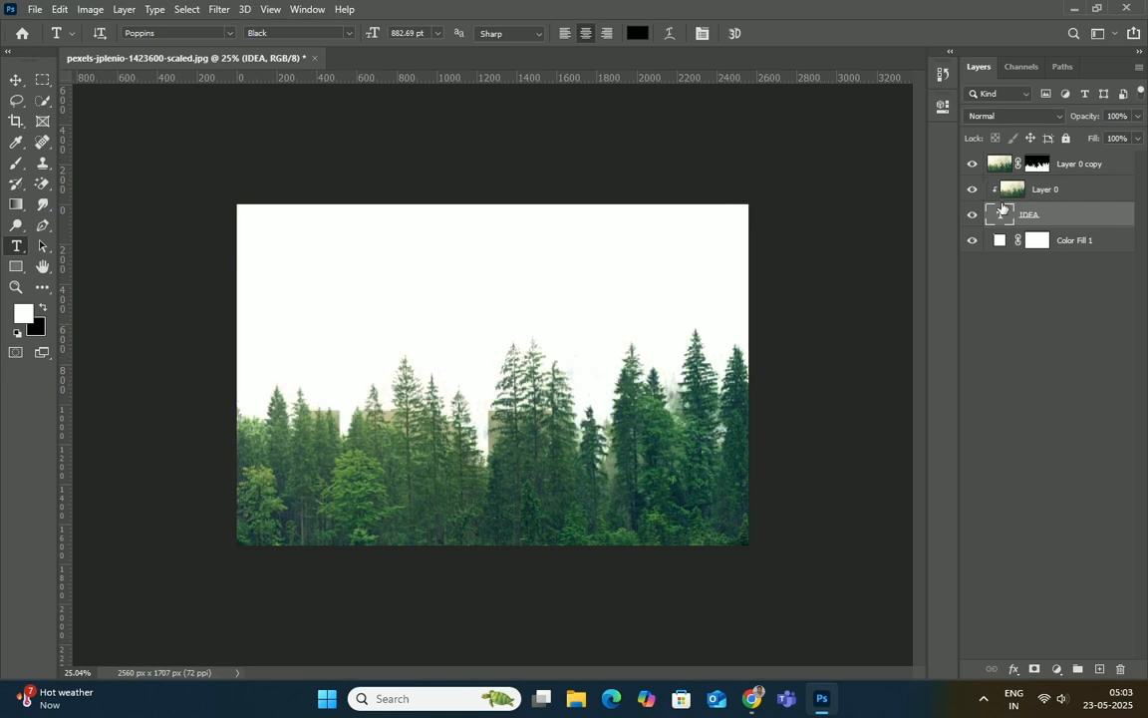
Step: Paint black on Layer 0 copy's mask with a soft 500 px brush to hide the forest around the IDEA letters
click(1039, 165)
click(15, 163)
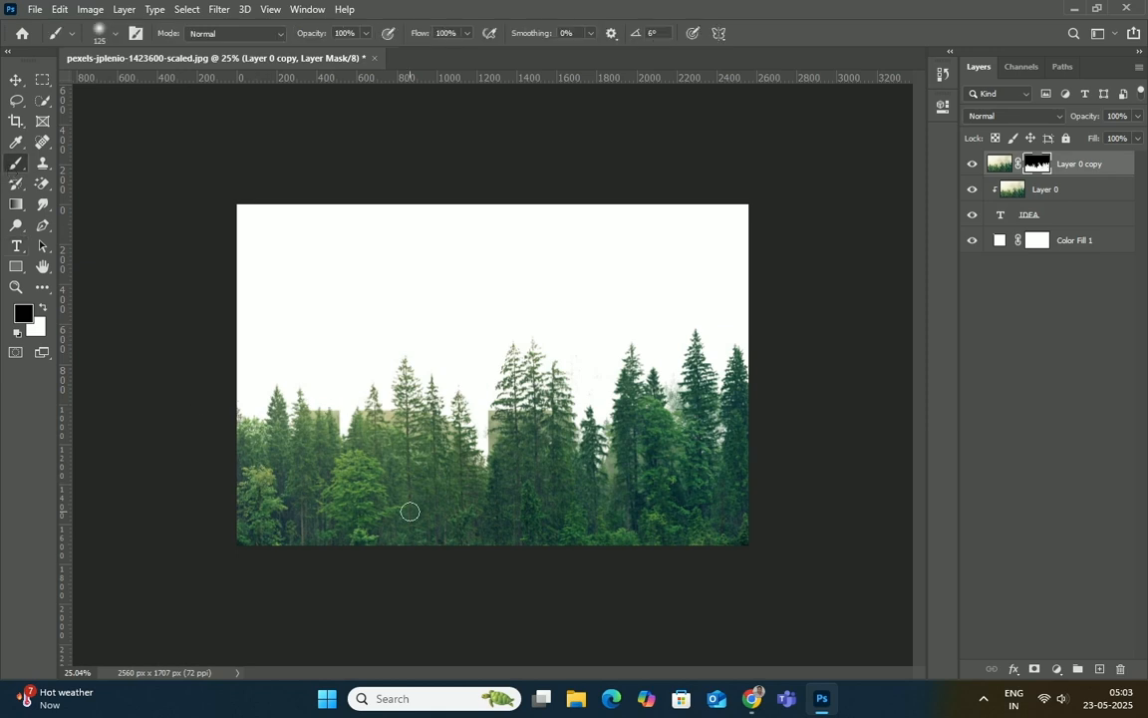
mouse_move(240, 464)
mouse_down()
mouse_move(245, 508)
mouse_move(251, 419)
mouse_move(274, 520)
mouse_up()
key(ctrl+z)
click(1052, 165)
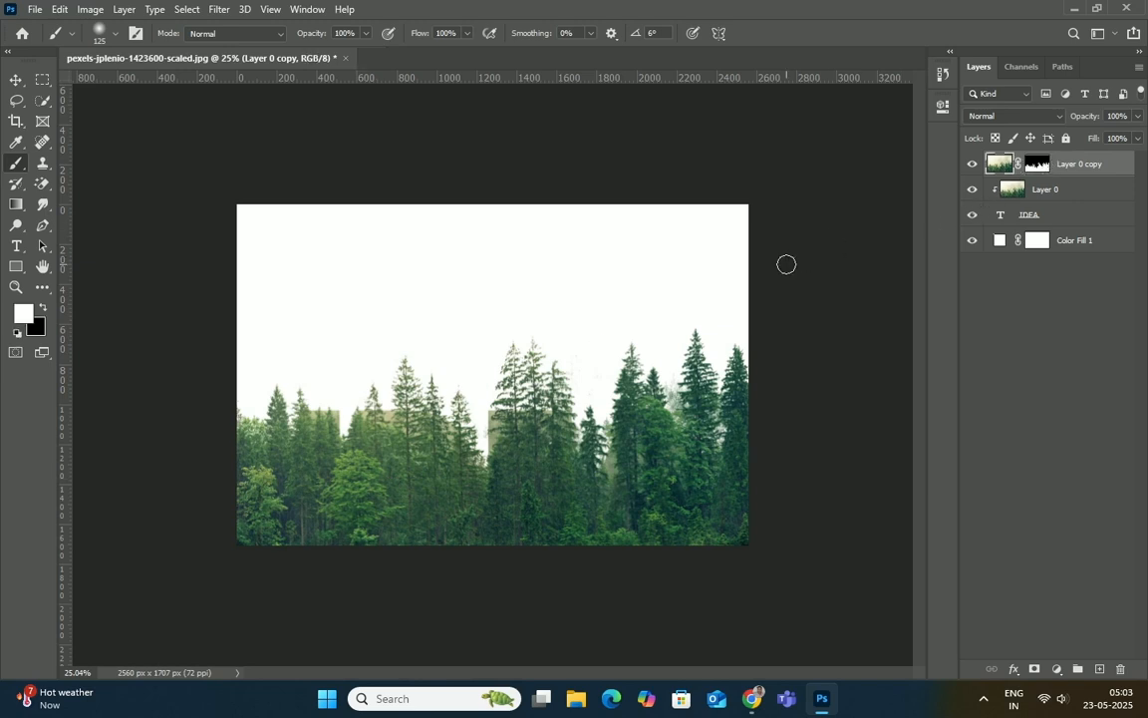
key(x)
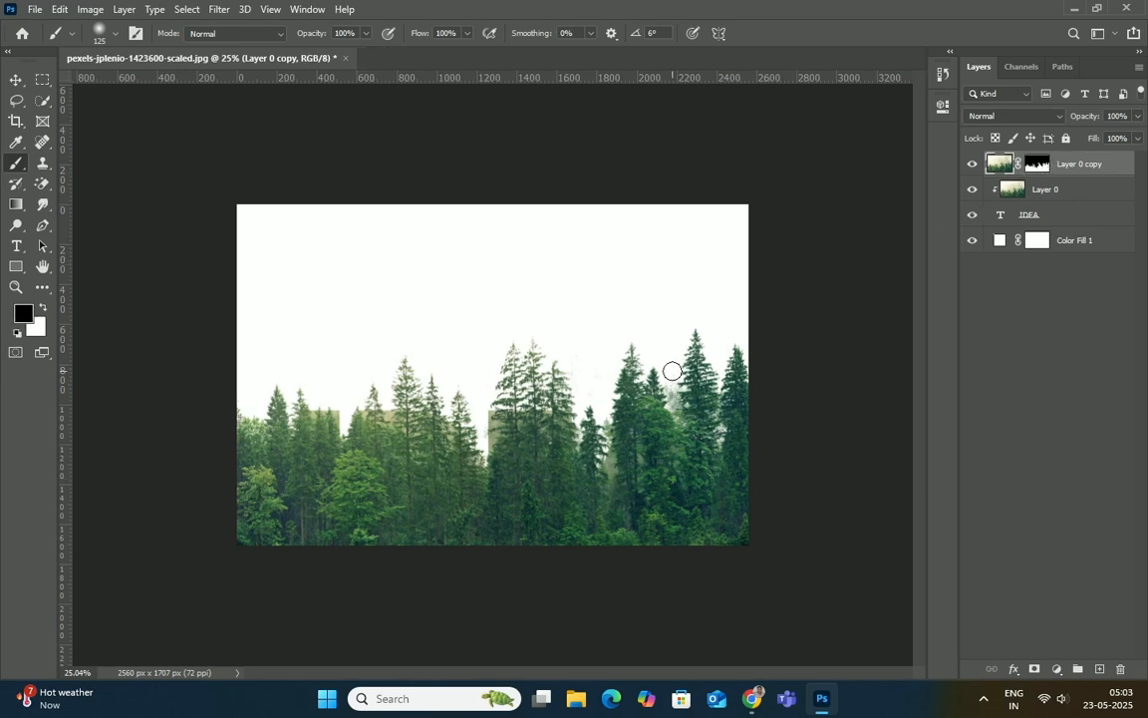
click(1042, 164)
key(bracketright)
key(bracketright)
key(bracketright)
key(bracketright)
mouse_move(238, 449)
mouse_down()
mouse_move(250, 550)
mouse_move(232, 462)
mouse_move(281, 448)
mouse_move(307, 515)
mouse_move(337, 511)
mouse_move(350, 523)
mouse_move(243, 498)
mouse_move(229, 429)
mouse_move(245, 393)
mouse_move(258, 397)
mouse_move(239, 449)
mouse_move(261, 404)
mouse_move(263, 468)
mouse_move(276, 368)
mouse_move(292, 378)
mouse_move(250, 384)
mouse_move(237, 419)
mouse_move(261, 502)
mouse_move(320, 566)
mouse_move(519, 557)
mouse_move(447, 548)
mouse_move(487, 558)
mouse_move(782, 552)
mouse_move(760, 555)
mouse_move(766, 518)
mouse_move(759, 541)
mouse_move(697, 520)
mouse_move(744, 516)
mouse_move(766, 485)
mouse_move(759, 439)
mouse_move(753, 491)
mouse_move(749, 394)
mouse_move(757, 518)
mouse_move(666, 561)
mouse_move(651, 553)
mouse_move(670, 550)
mouse_move(556, 545)
mouse_move(554, 513)
mouse_move(541, 533)
mouse_move(551, 514)
mouse_move(541, 481)
mouse_move(563, 475)
mouse_move(536, 474)
mouse_move(565, 494)
mouse_move(569, 482)
mouse_move(453, 527)
mouse_move(410, 500)
mouse_move(404, 482)
mouse_move(399, 498)
mouse_move(337, 484)
mouse_up()
Step: Reduce the brush to 90 px and mask out leftover trees between the I and D and between the D and E
scroll(361, 475, up, 7)
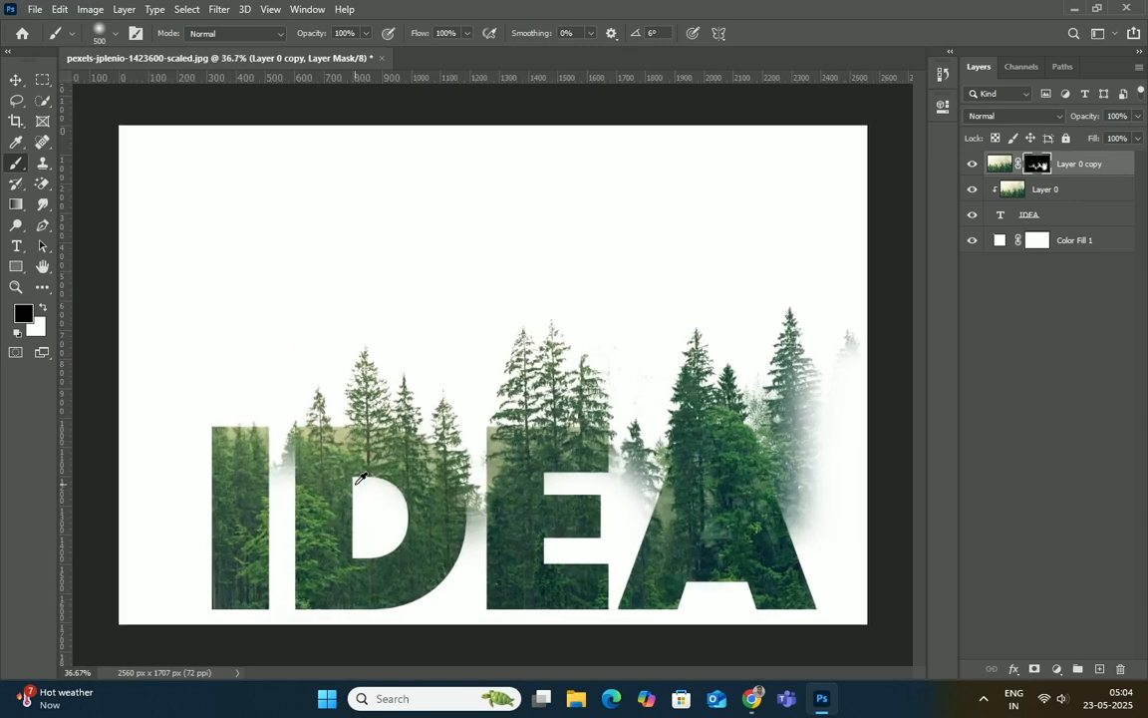
key(bracketleft)
key(bracketleft)
key(bracketleft)
key(bracketleft)
key(bracketleft)
key(bracketleft)
mouse_move(263, 524)
mouse_down()
mouse_move(243, 496)
mouse_move(248, 480)
mouse_move(262, 491)
mouse_move(264, 422)
mouse_move(268, 484)
mouse_move(267, 417)
mouse_move(256, 459)
mouse_up()
key(bracketleft)
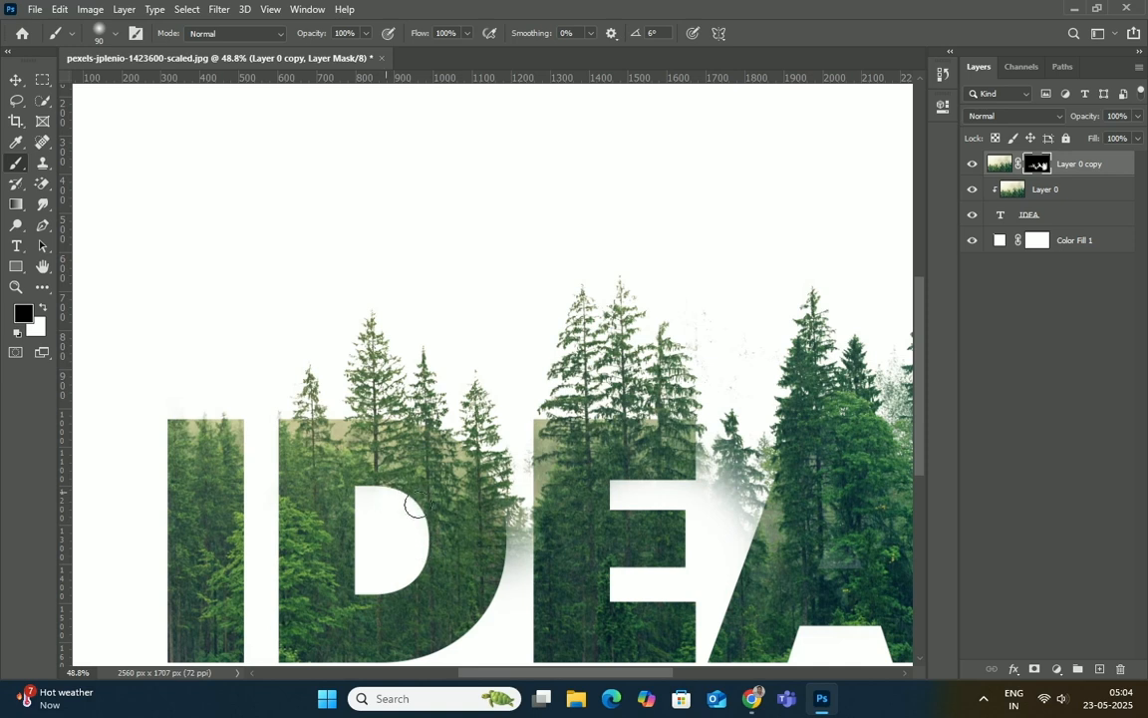
mouse_move(512, 595)
mouse_down()
mouse_move(521, 453)
mouse_move(514, 581)
mouse_move(504, 455)
mouse_move(510, 527)
mouse_up()
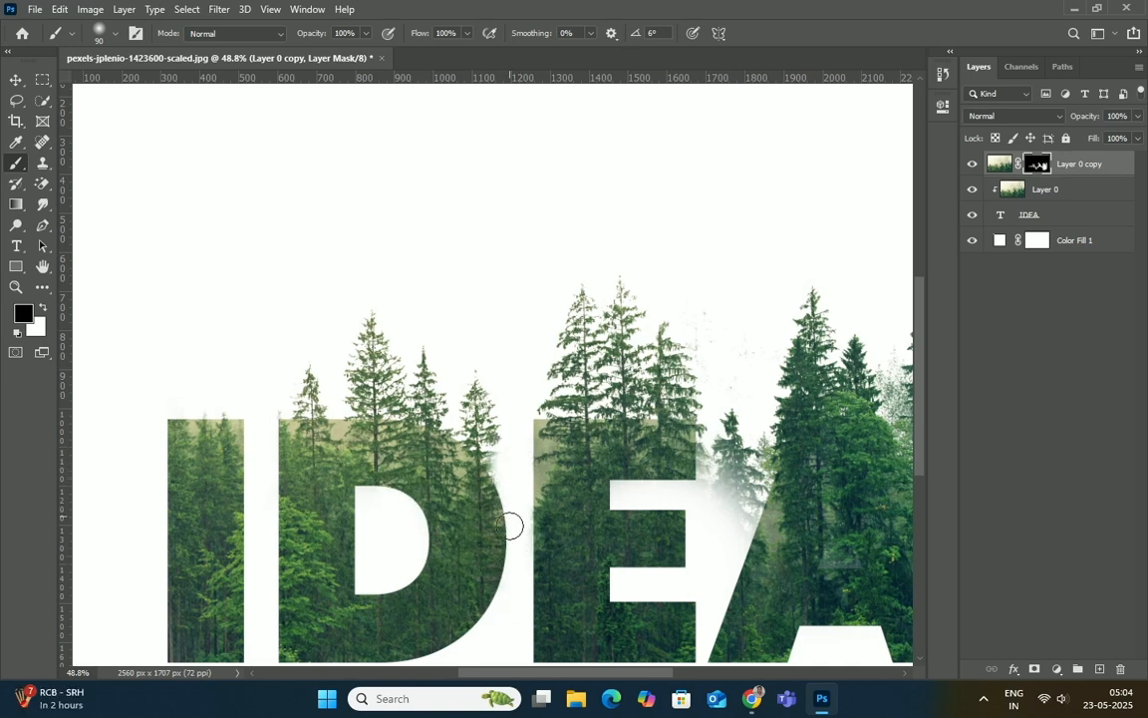
Step: Mask out the leftover foliage between the E and A and along the D's upper outer curve
scroll(687, 436, down, 3)
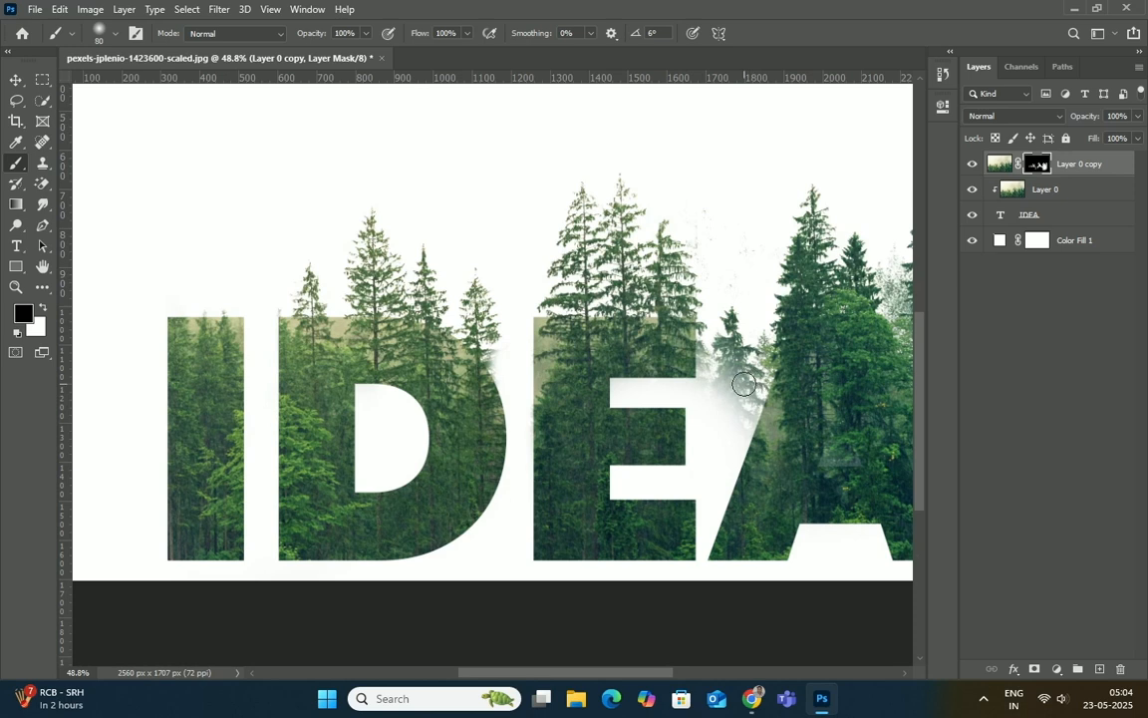
mouse_move(718, 423)
mouse_down()
mouse_move(729, 315)
mouse_move(739, 374)
mouse_move(748, 339)
mouse_move(763, 381)
mouse_move(731, 451)
mouse_move(707, 356)
mouse_move(705, 368)
mouse_move(706, 326)
mouse_move(700, 399)
mouse_move(754, 238)
mouse_move(740, 266)
mouse_move(710, 245)
mouse_move(703, 194)
mouse_move(656, 158)
mouse_move(720, 306)
mouse_move(700, 541)
mouse_up()
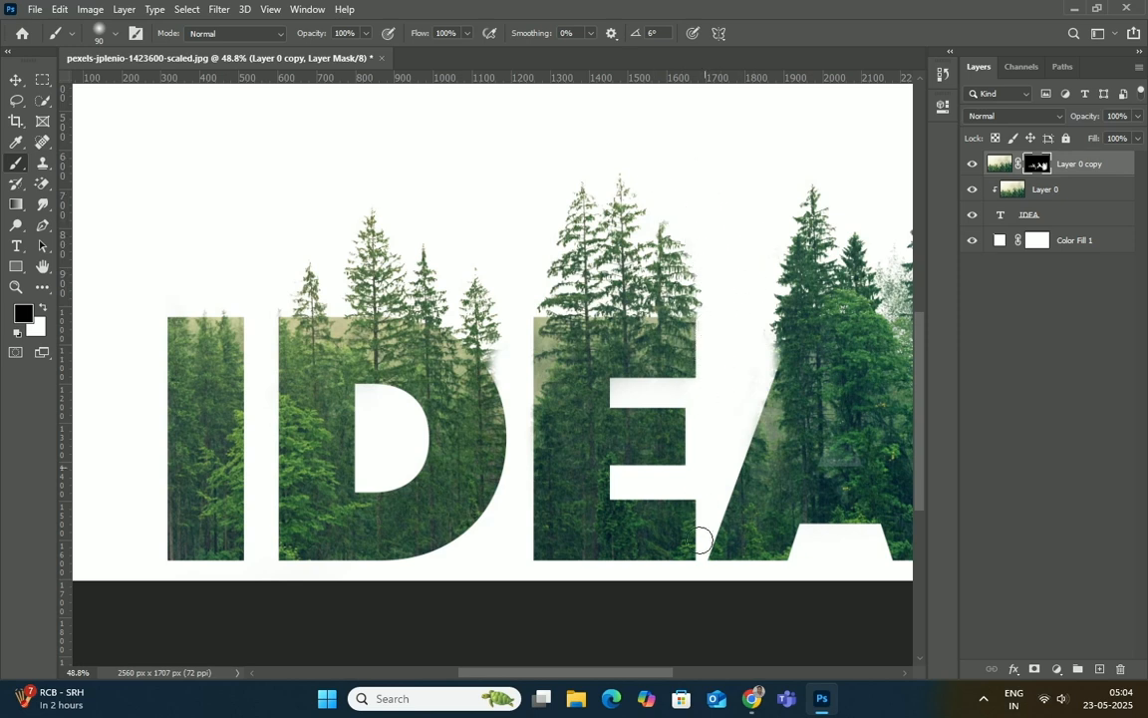
drag(514, 397, 507, 354)
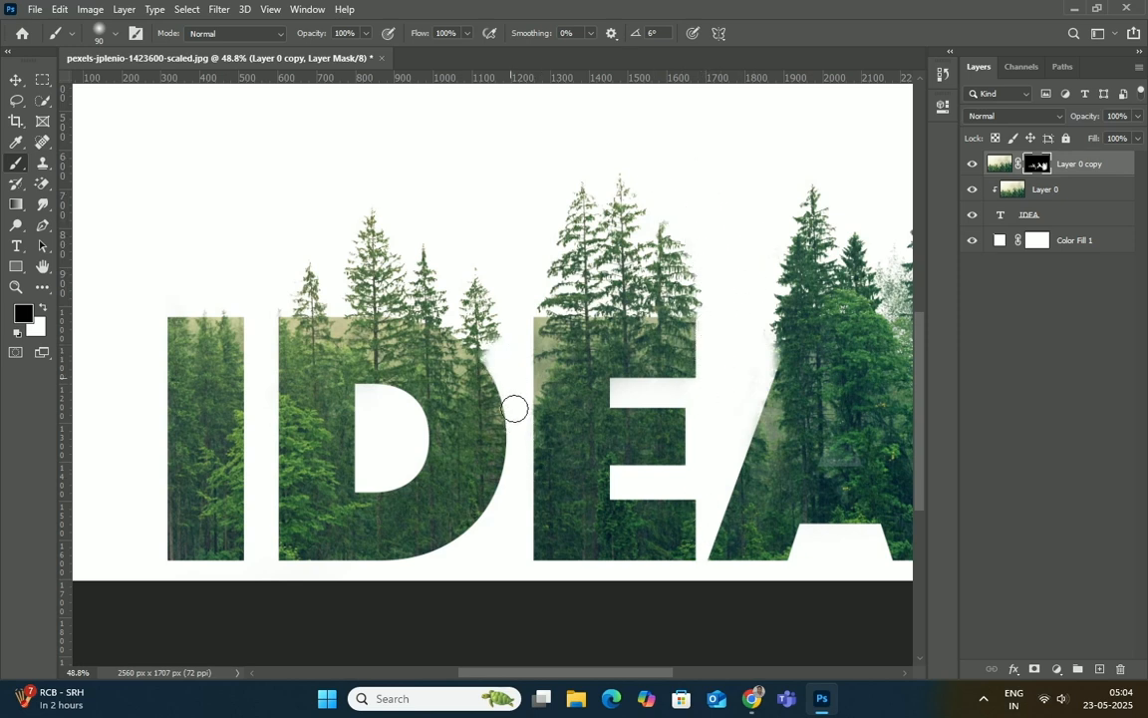
Step: Enlarge the brush to 150 px and mask out the faded trees to the right of the A
scroll(390, 431, down, 3)
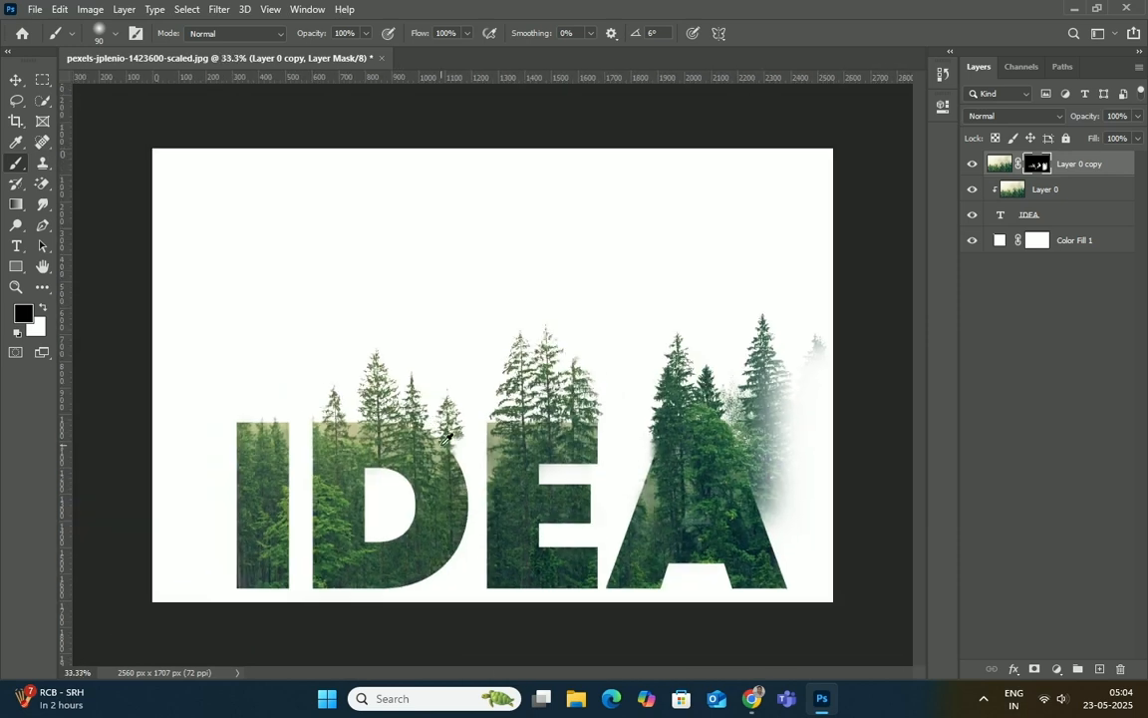
scroll(564, 461, up, 1)
key(bracketright)
mouse_move(818, 343)
mouse_down()
mouse_move(822, 466)
mouse_move(792, 361)
mouse_move(778, 355)
mouse_move(784, 339)
mouse_move(816, 362)
mouse_move(797, 326)
mouse_move(760, 314)
mouse_move(762, 413)
mouse_move(772, 387)
mouse_move(792, 473)
mouse_move(777, 509)
mouse_move(755, 465)
mouse_move(751, 371)
mouse_up()
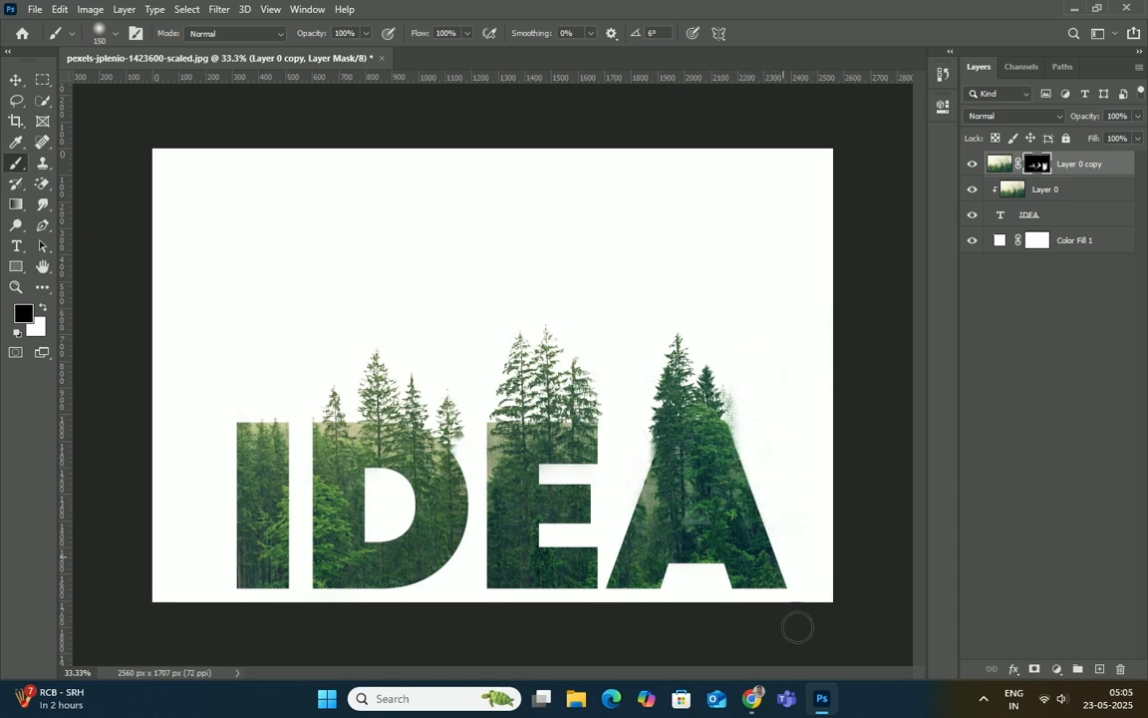
Step: Reduce the brush to 100 px and mask out the speckled residue beside the A's upper right edge
scroll(755, 435, up, 4)
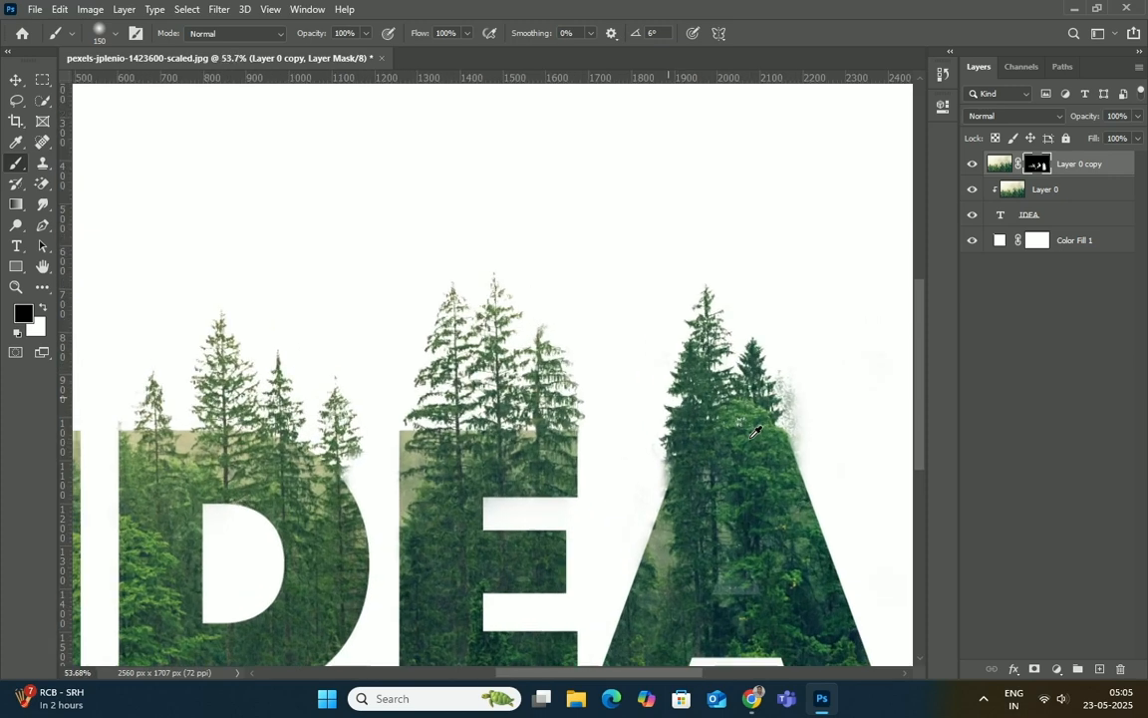
scroll(821, 419, up, 1)
key(bracketleft)
key(bracketleft)
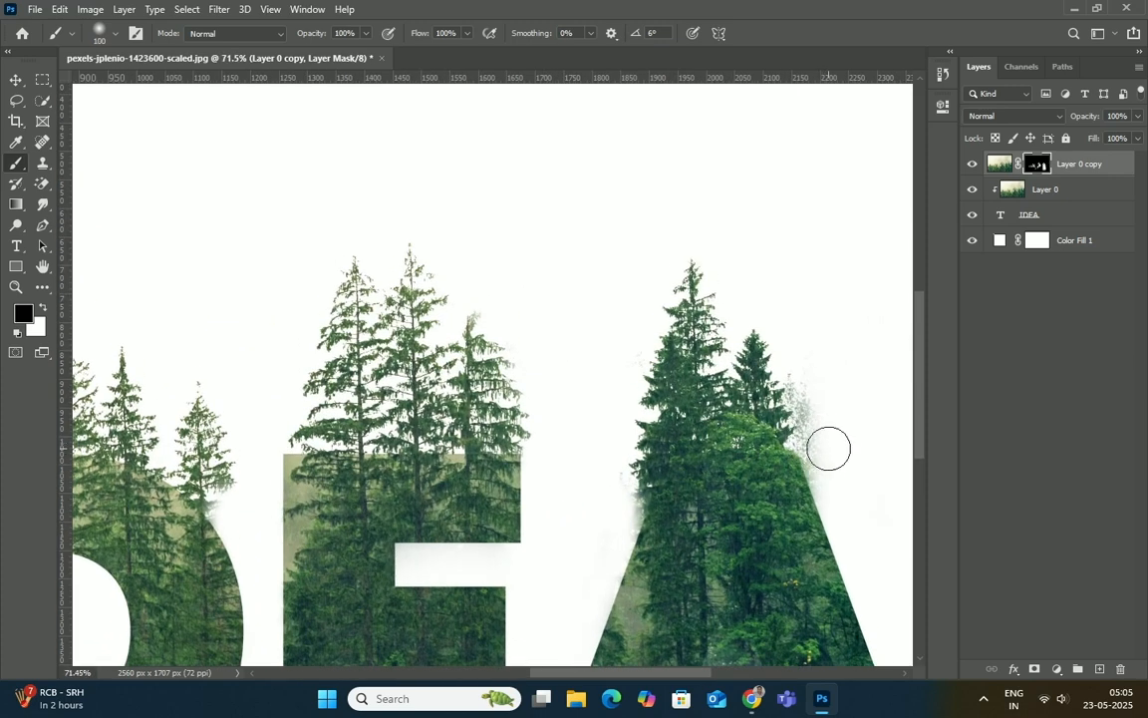
mouse_move(820, 442)
mouse_down()
mouse_move(810, 382)
mouse_move(820, 461)
mouse_move(815, 416)
mouse_up()
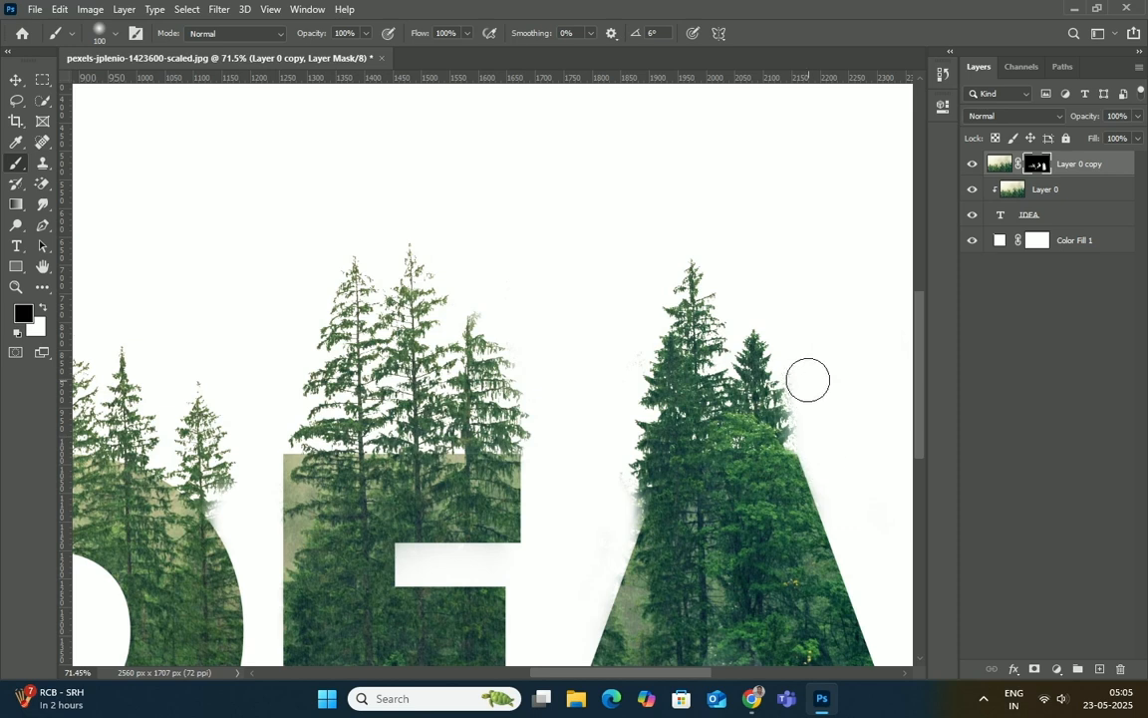
Step: Paint black on the mask inside the A's triangular opening to clear the foliage there
scroll(744, 579, down, 3)
scroll(753, 544, down, 1)
mouse_move(735, 479)
mouse_down()
mouse_move(749, 516)
mouse_move(730, 423)
mouse_move(749, 485)
mouse_up()
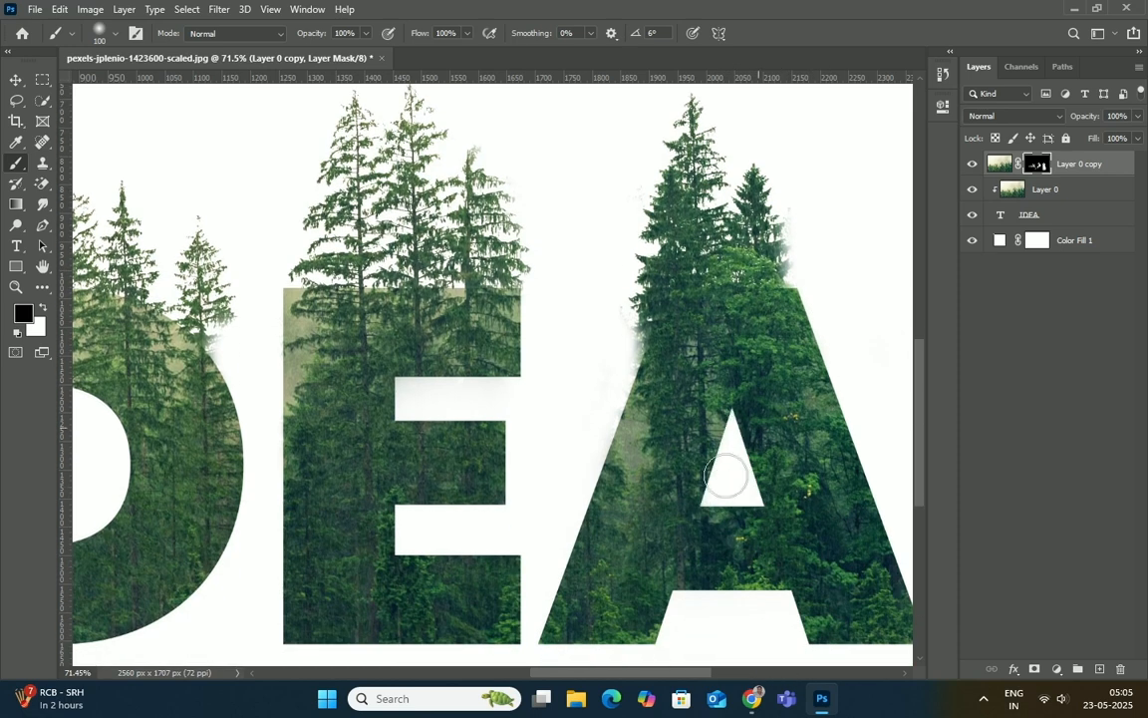
Step: Reduce the brush to 80 px and mask out the foliage spilling past the A's upper slanted edge on the side facing the E
scroll(641, 364, up, 3)
key(bracketleft)
key(bracketleft)
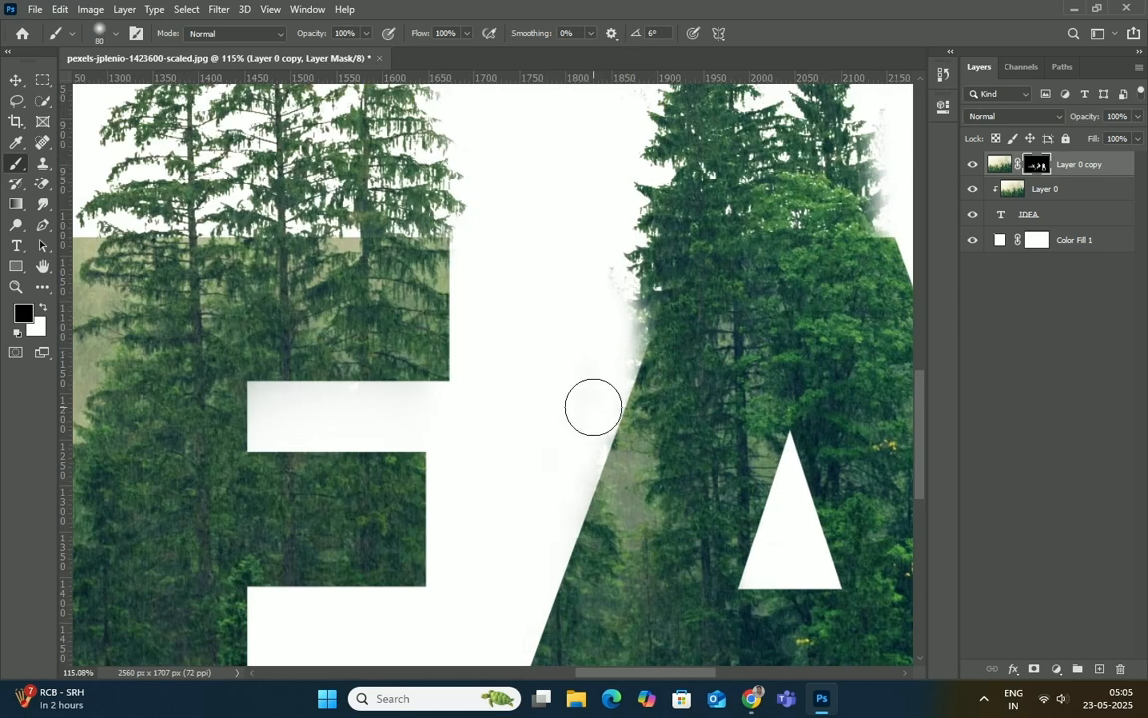
mouse_move(592, 413)
mouse_down()
mouse_move(631, 298)
mouse_move(624, 266)
mouse_move(602, 257)
mouse_move(625, 276)
mouse_move(624, 334)
mouse_move(656, 219)
mouse_move(643, 313)
mouse_move(638, 201)
mouse_move(657, 305)
mouse_up()
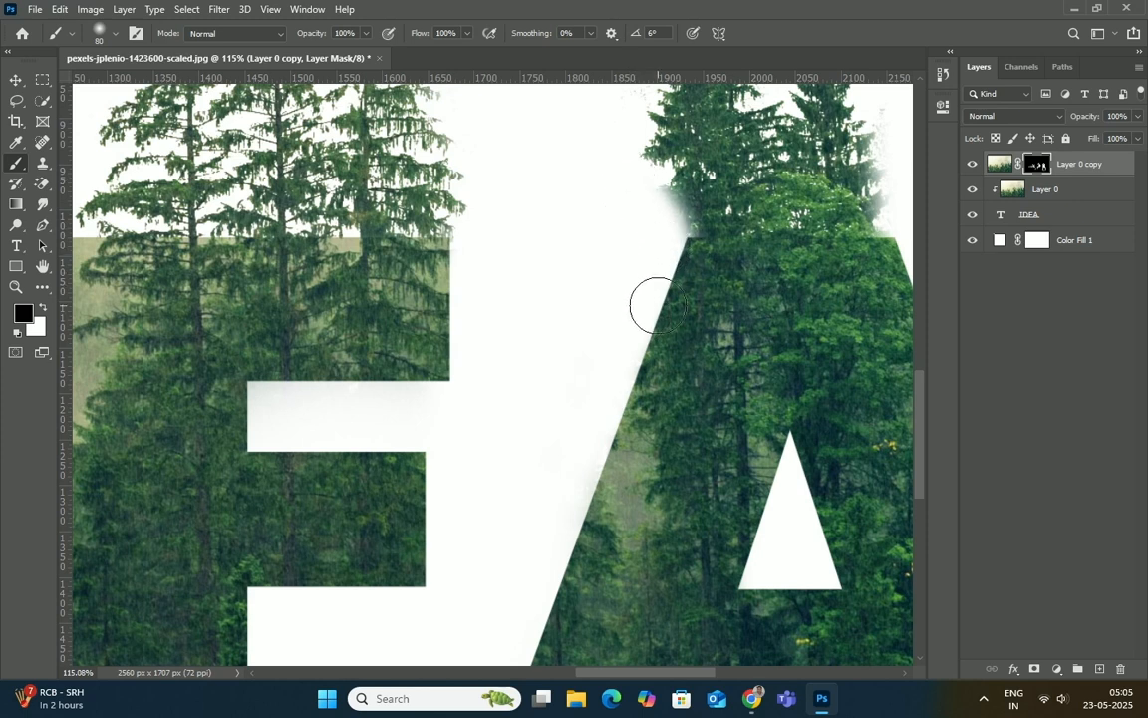
scroll(656, 307, down, 5)
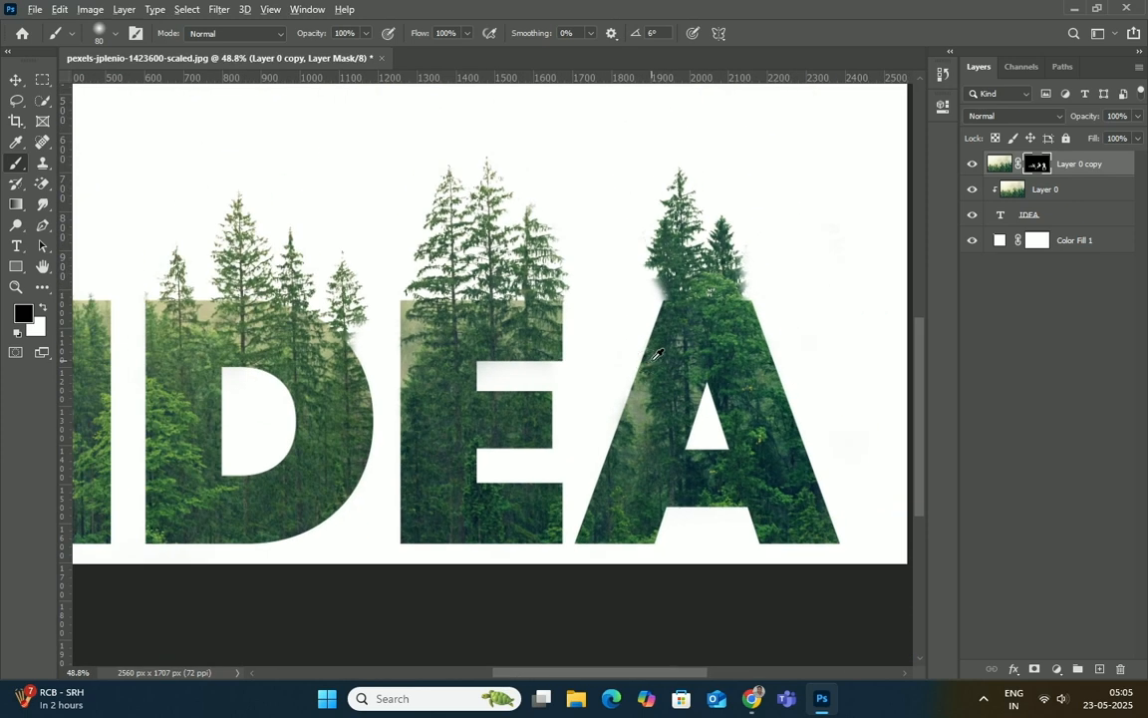
scroll(634, 292, up, 3)
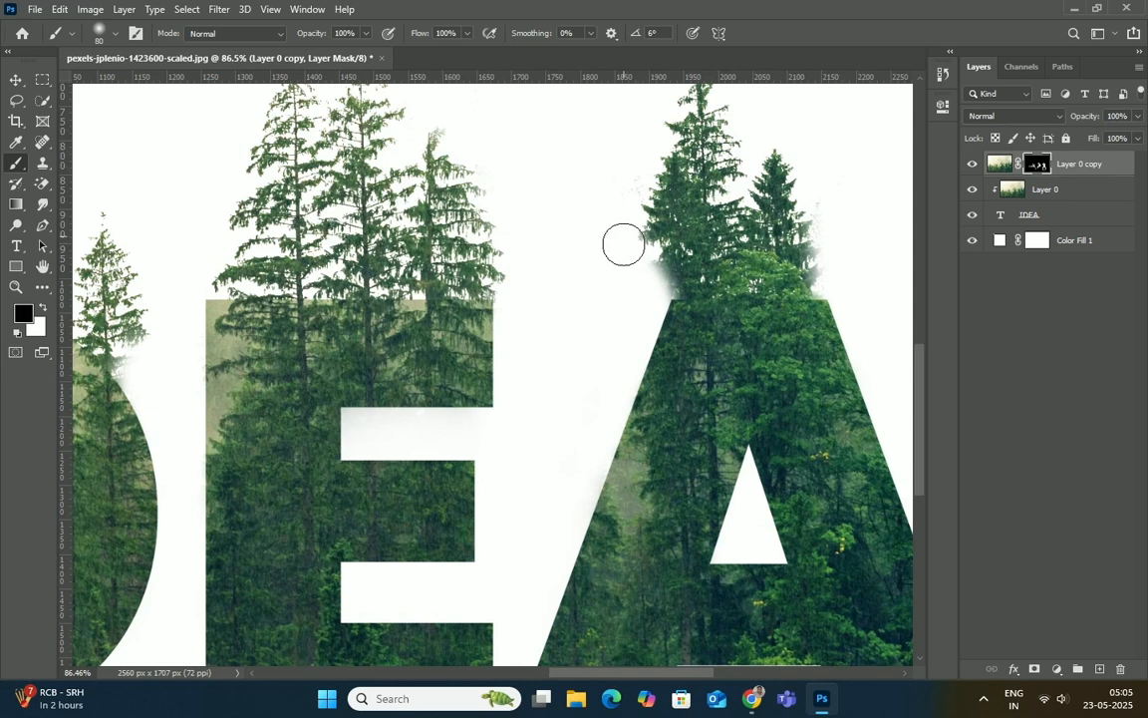
scroll(726, 364, down, 1)
scroll(726, 364, down, 3)
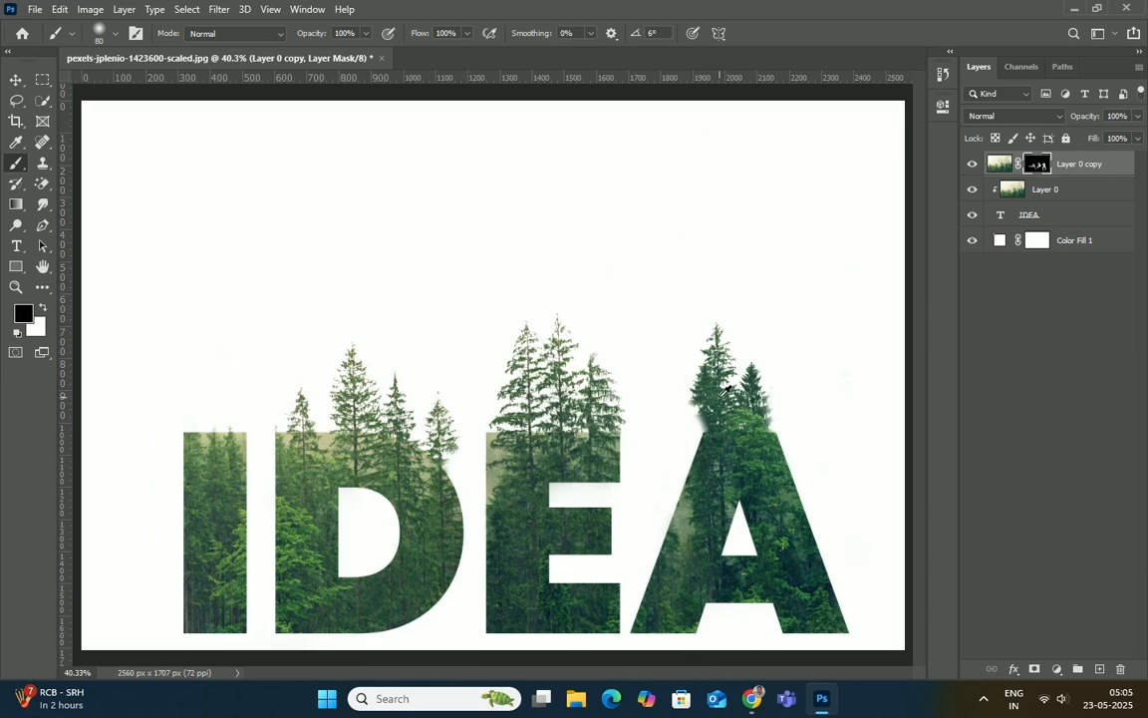
scroll(504, 465, down, 2)
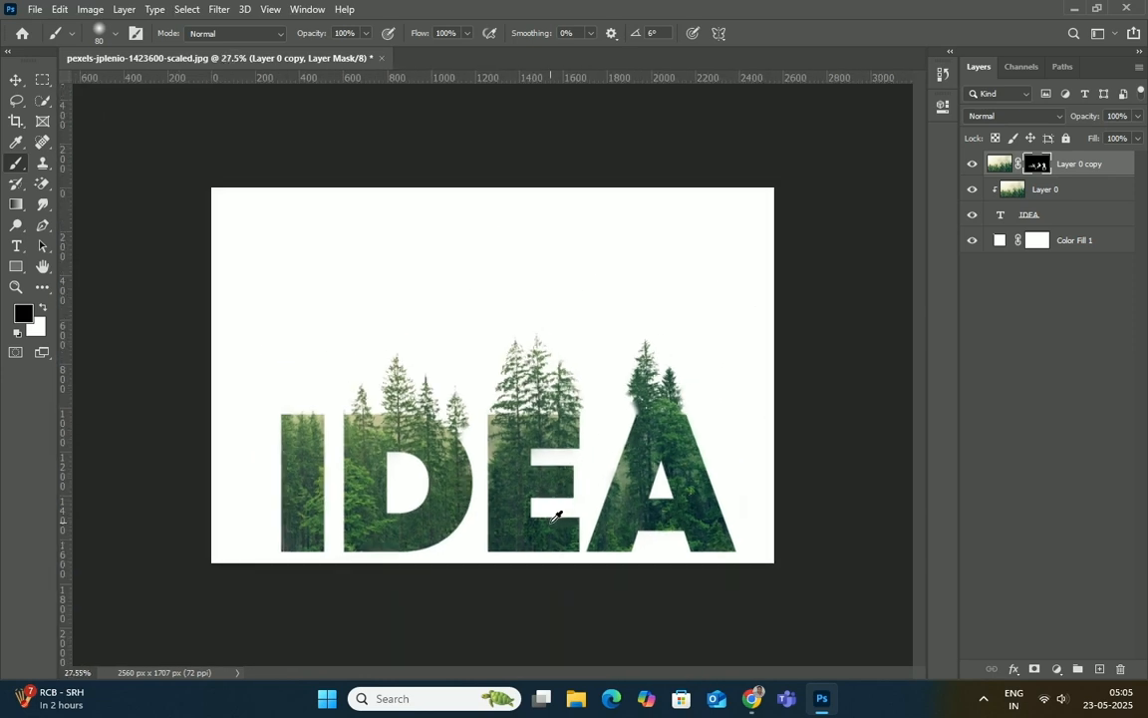
Step: Move the IDEA text and its forest layers together up to the middle of the canvas
key(v)
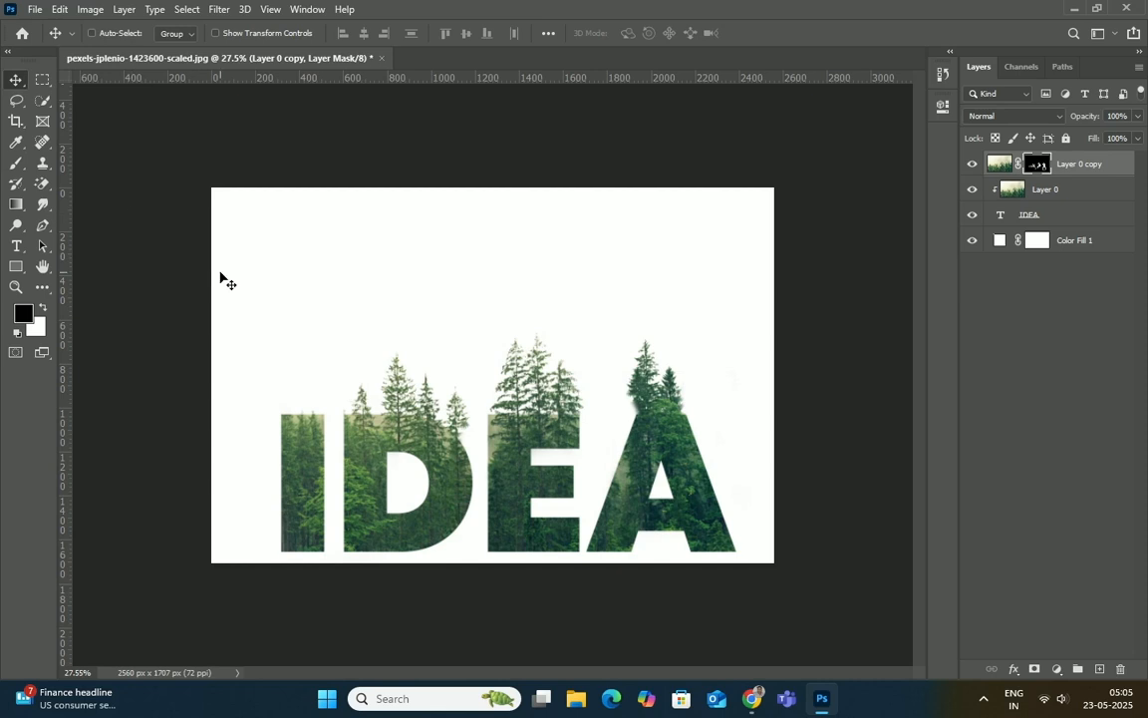
scroll(461, 451, up, 1)
scroll(462, 450, up, 1)
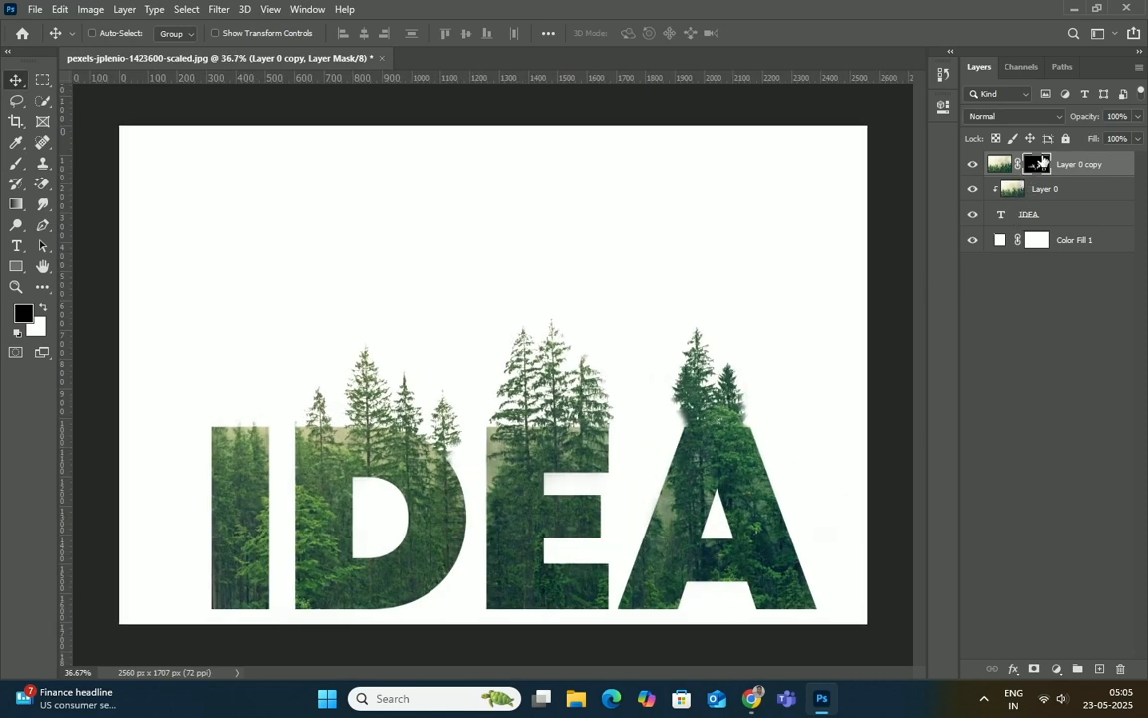
key(ctrl+2)
mouse_move(531, 538)
mouse_down()
mouse_move(526, 441)
mouse_move(527, 526)
mouse_up()
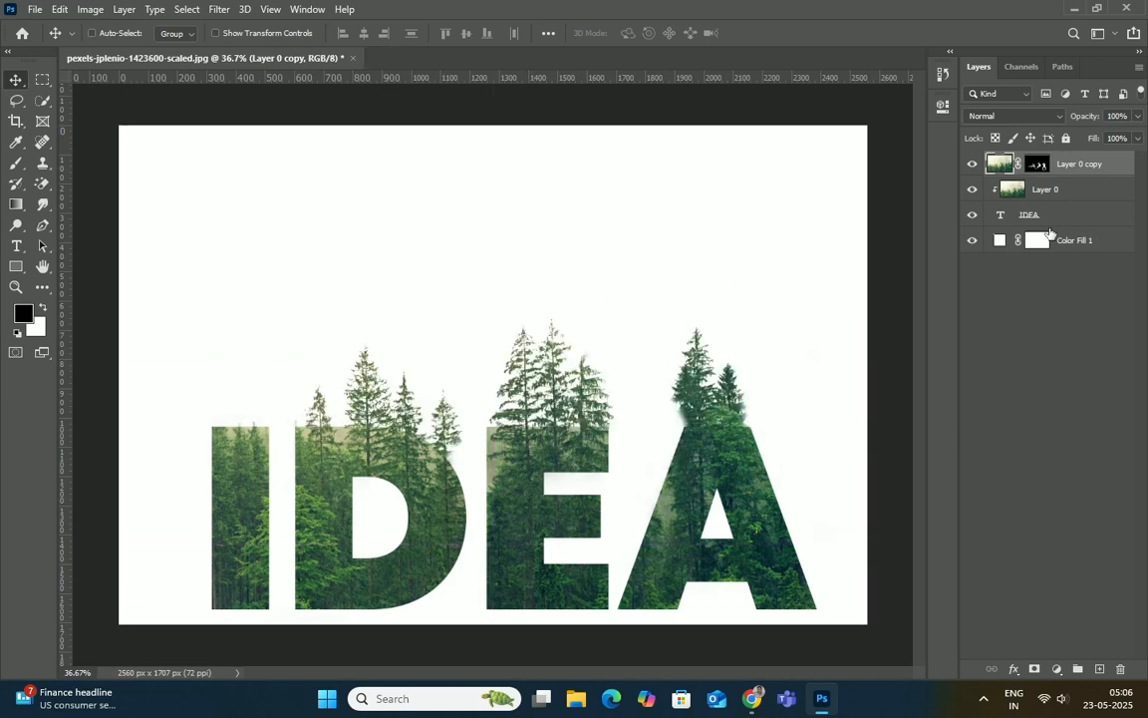
click(1057, 217)
ctrl+click(1083, 166)
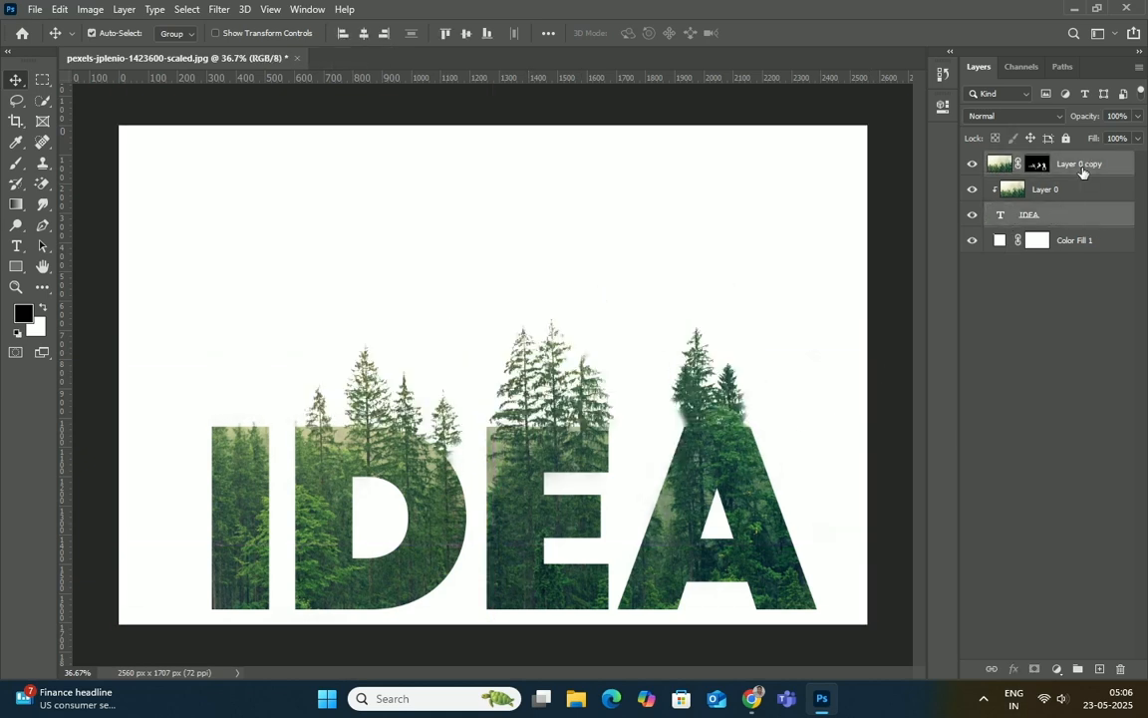
drag(688, 506, 682, 389)
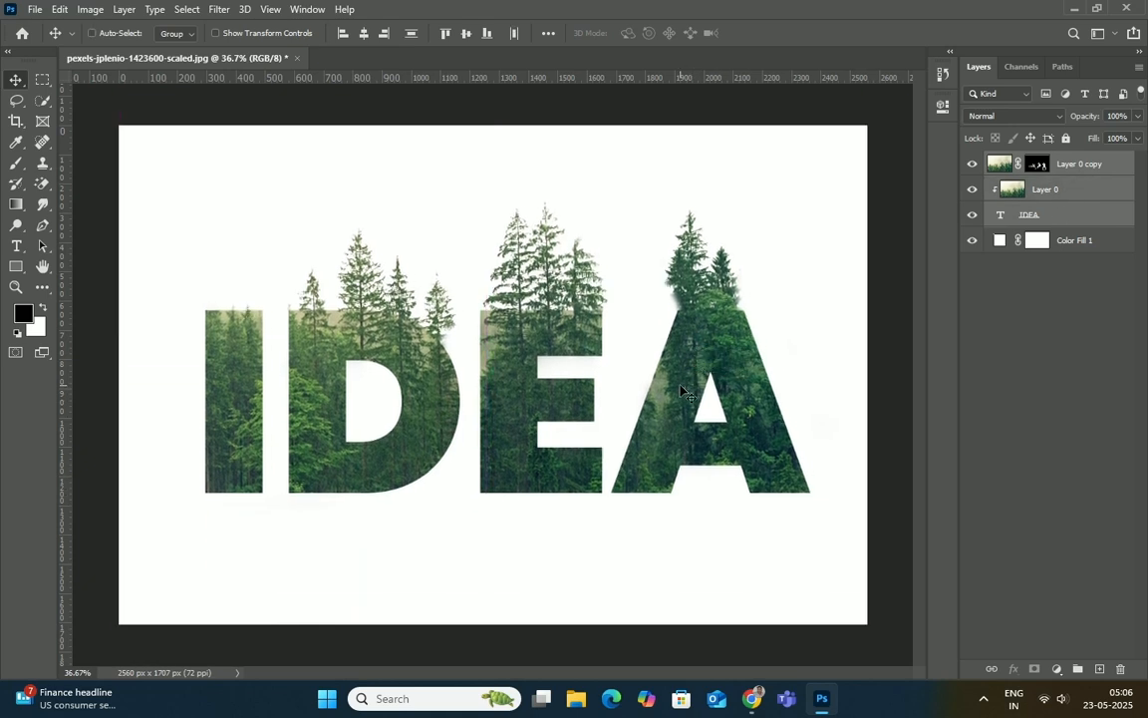
Step: Set the brush opacity to 72% and mask out the speckled residue beside the A's tall tree on the Layer 0 copy mask
scroll(773, 285, up, 6)
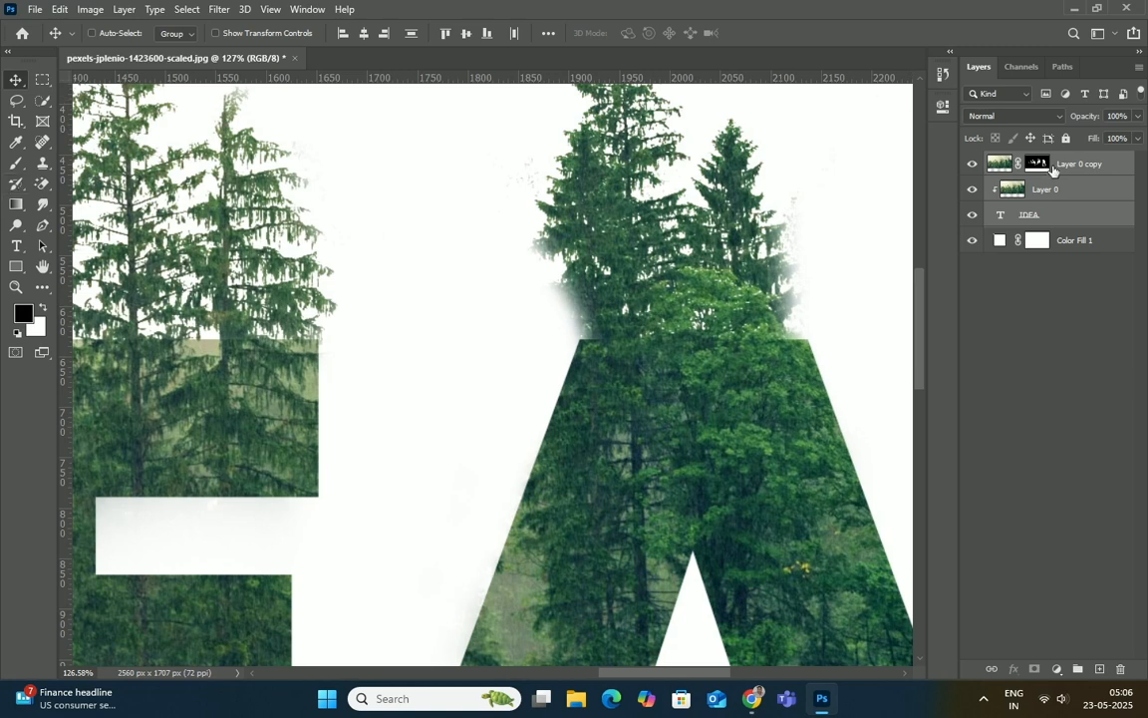
click(1049, 166)
click(1049, 166)
click(16, 163)
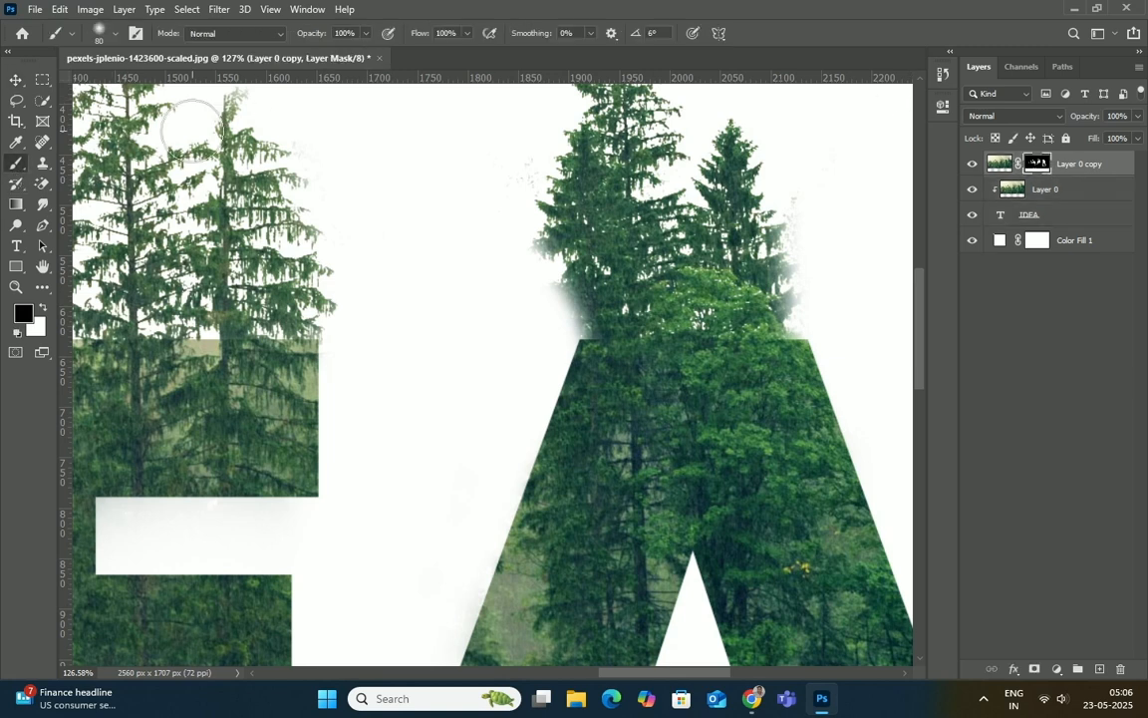
click(367, 33)
drag(317, 50, 288, 50)
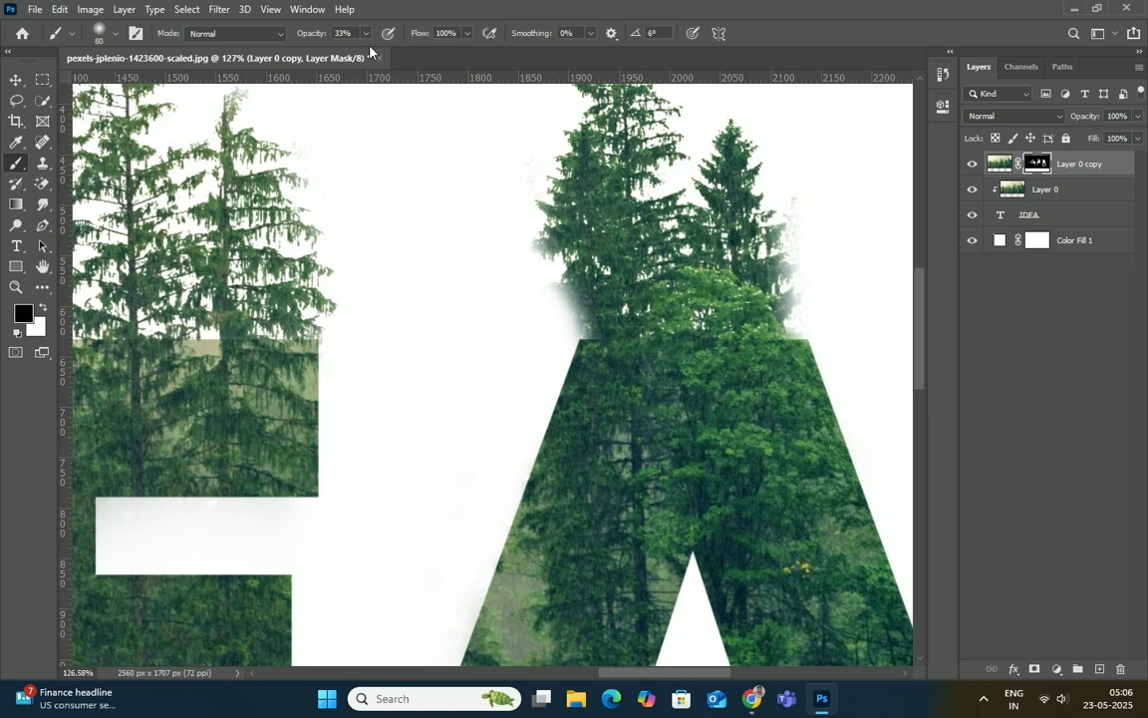
click(366, 33)
click(395, 51)
mouse_move(486, 170)
mouse_down()
mouse_move(503, 209)
mouse_move(533, 166)
mouse_up()
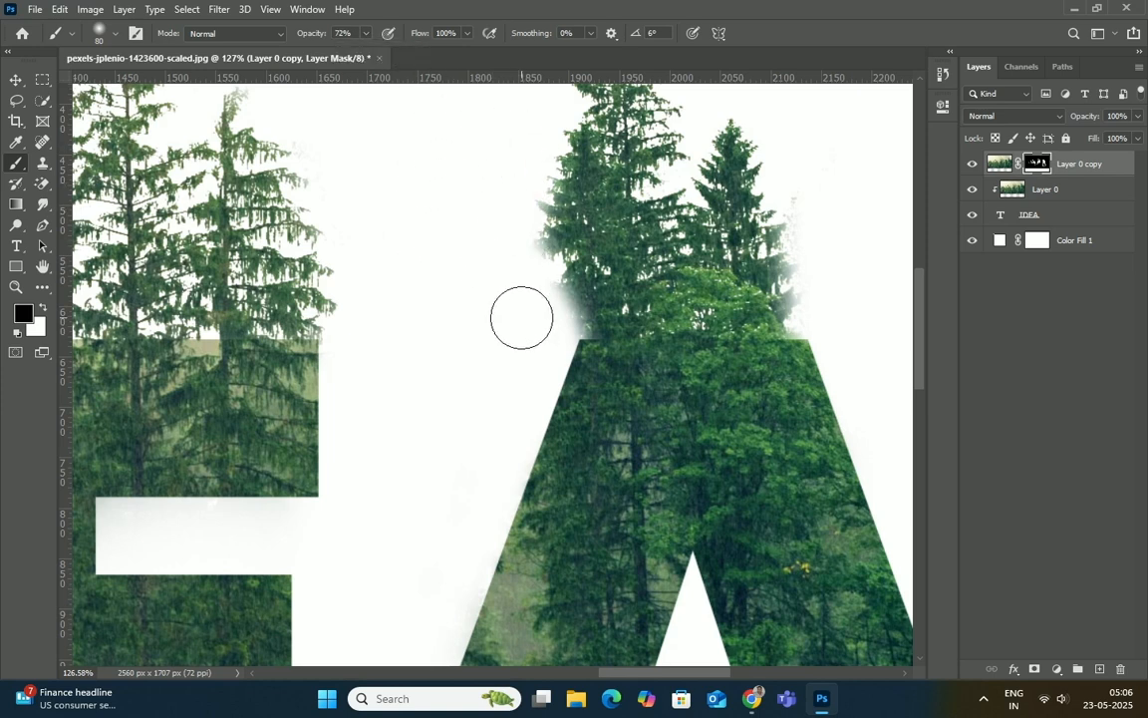
scroll(491, 322, down, 2)
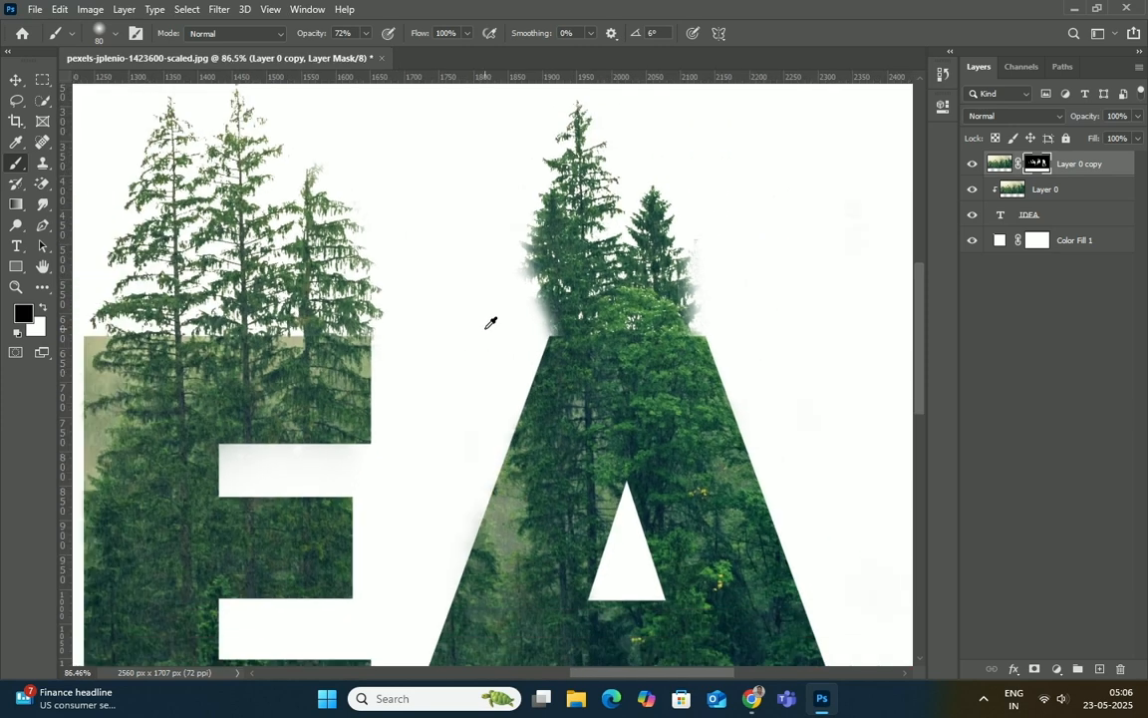
click(464, 36)
drag(429, 51, 346, 52)
click(469, 35)
drag(467, 51, 615, 83)
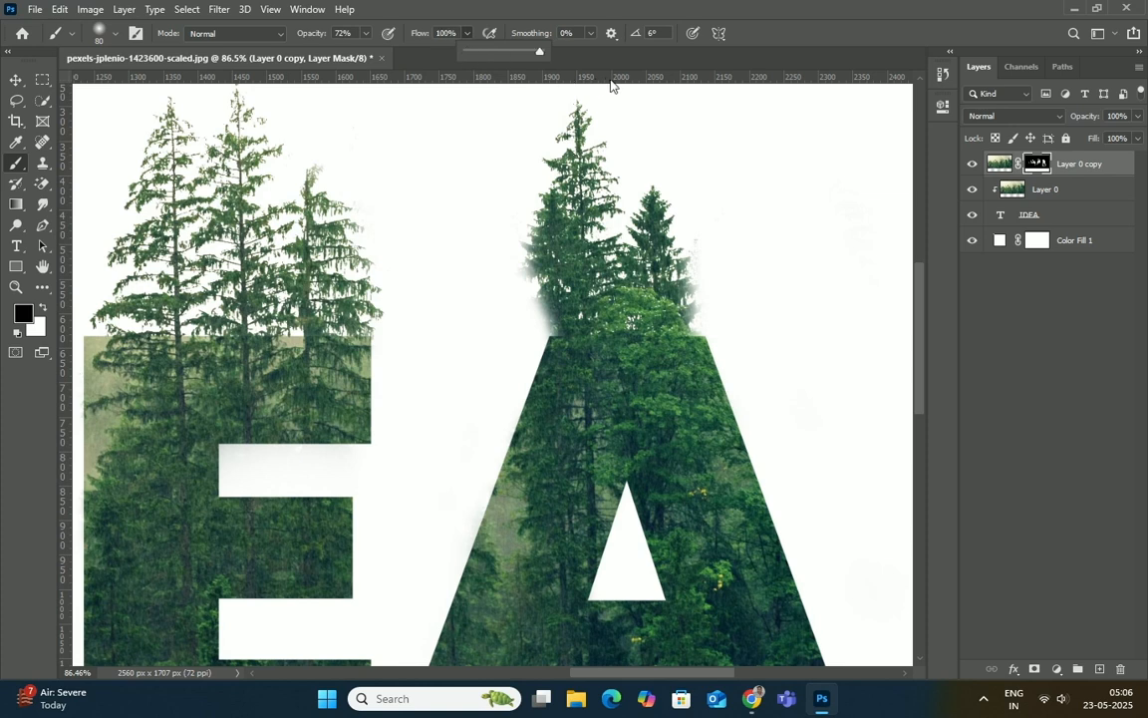
scroll(612, 329, down, 2)
scroll(630, 332, down, 2)
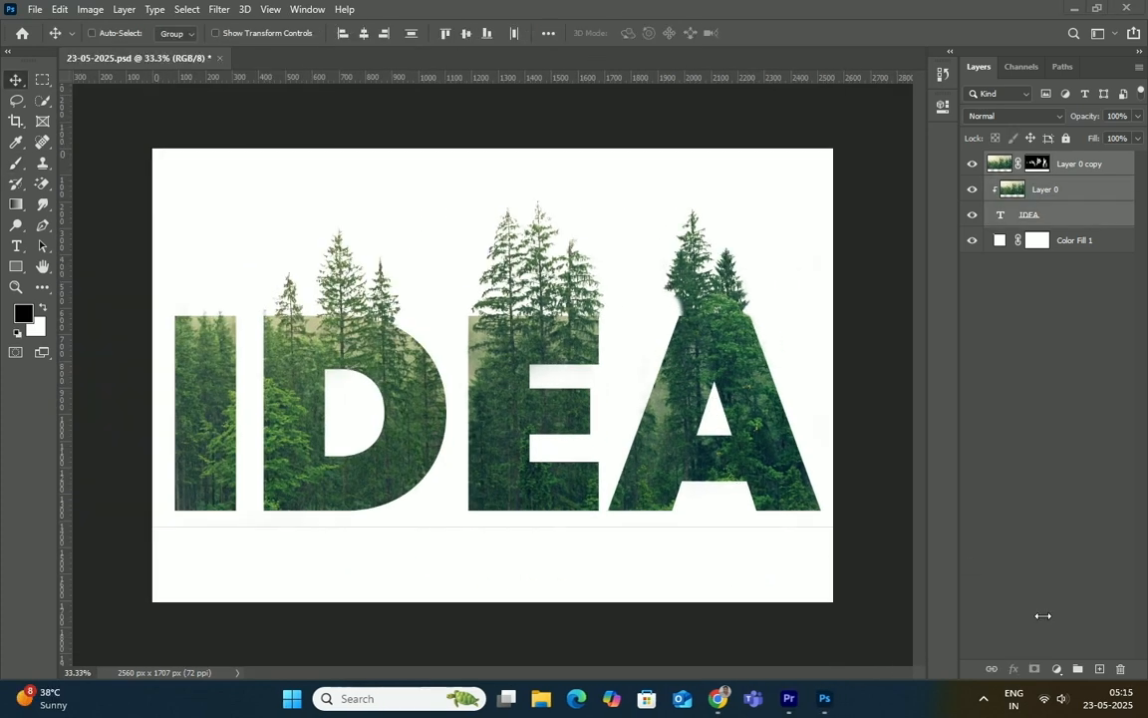
Step: Add a Color Balance adjustment above Layer 0 with midtones at Cyan-Red +56, Magenta-Green +73 and Yellow-Blue -44
click(1041, 190)
click(1058, 666)
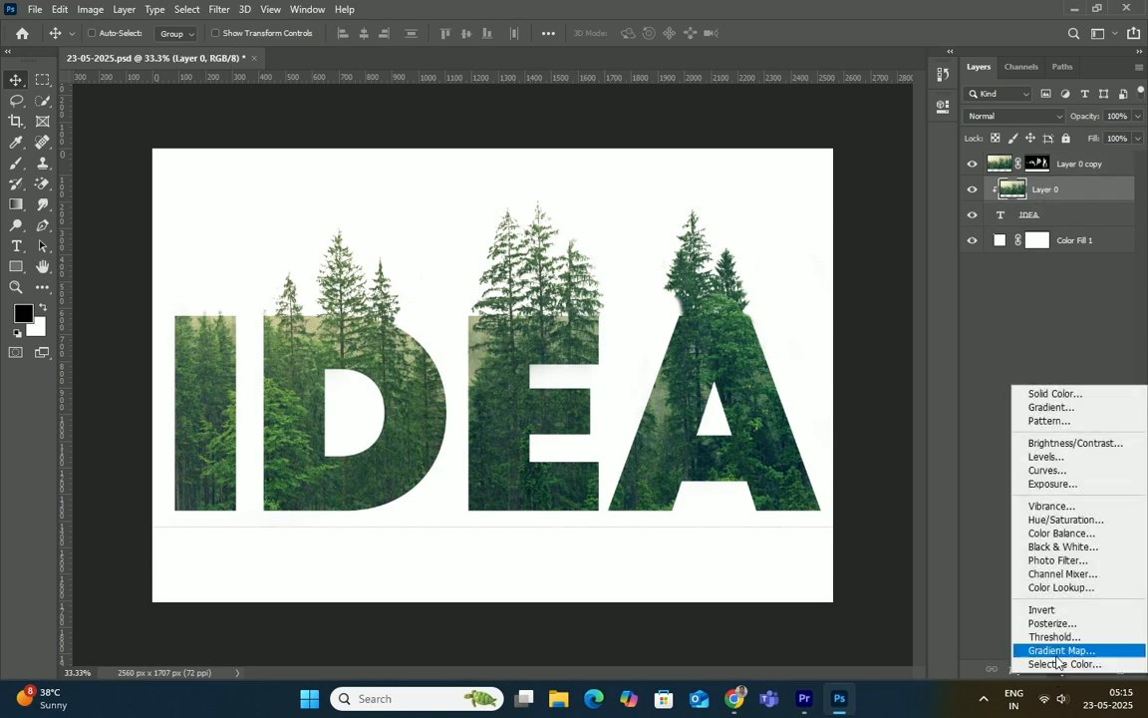
click(1047, 534)
drag(786, 216, 841, 216)
drag(785, 188, 825, 196)
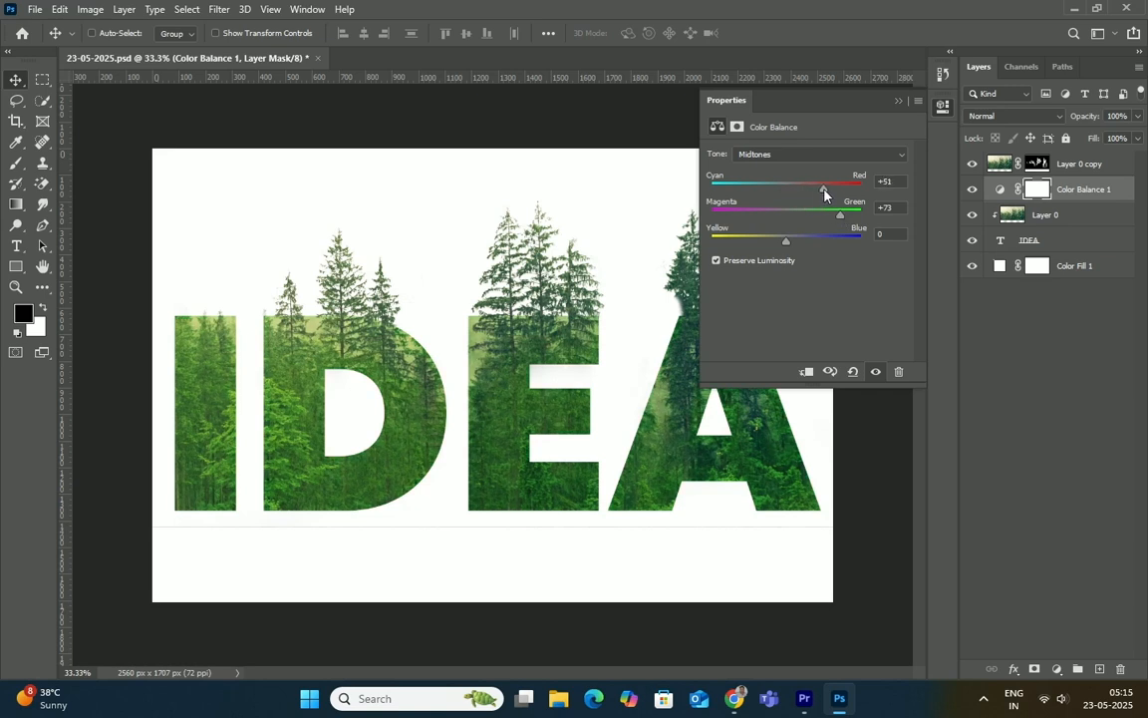
drag(787, 245, 753, 241)
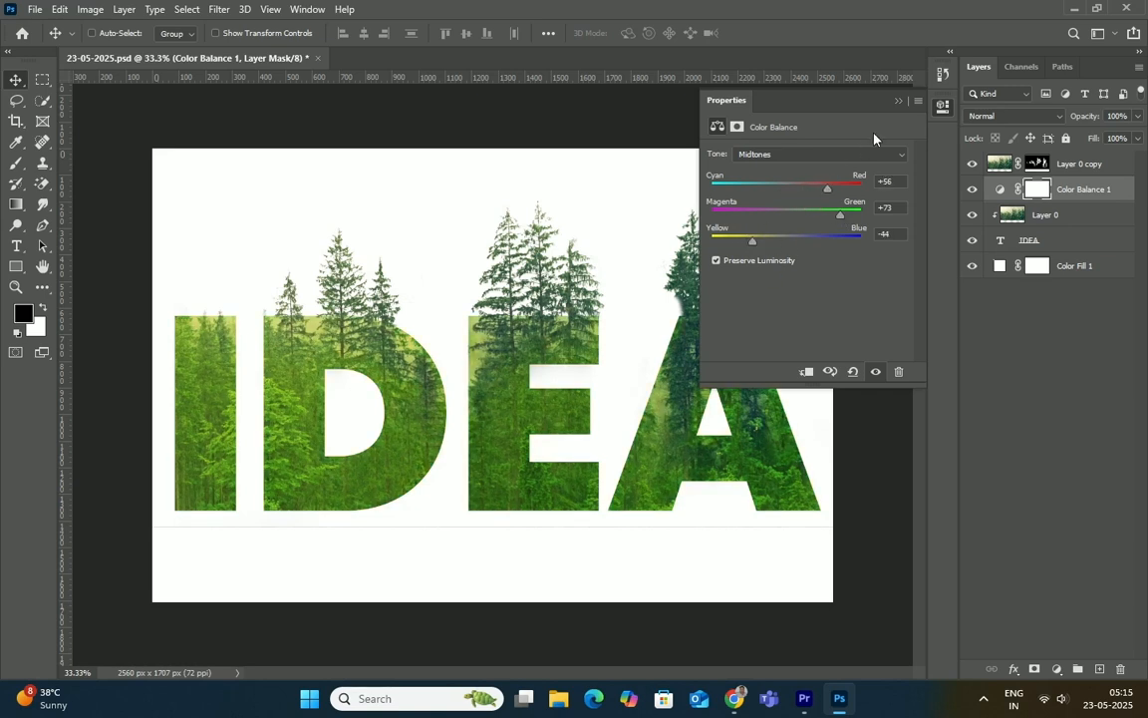
click(898, 102)
Step: Add a second Color Balance adjustment above Layer 0 copy with midtones at Cyan-Red +41, Magenta-Green +65 and Yellow-Blue -33
click(990, 167)
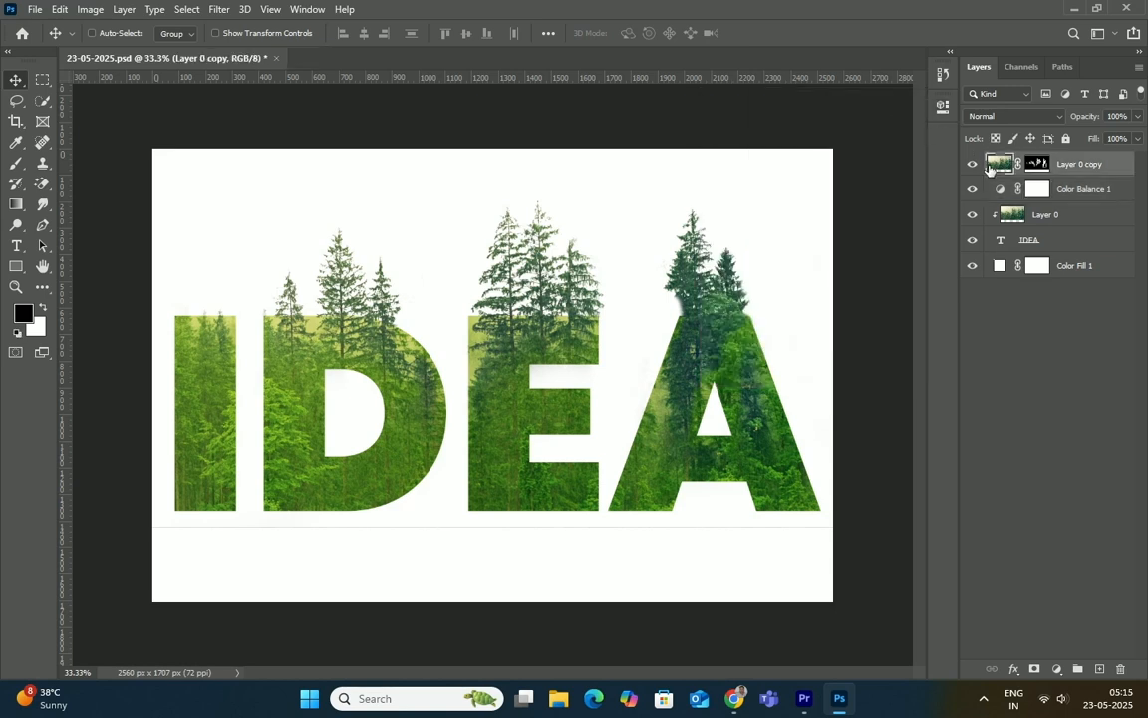
click(1057, 669)
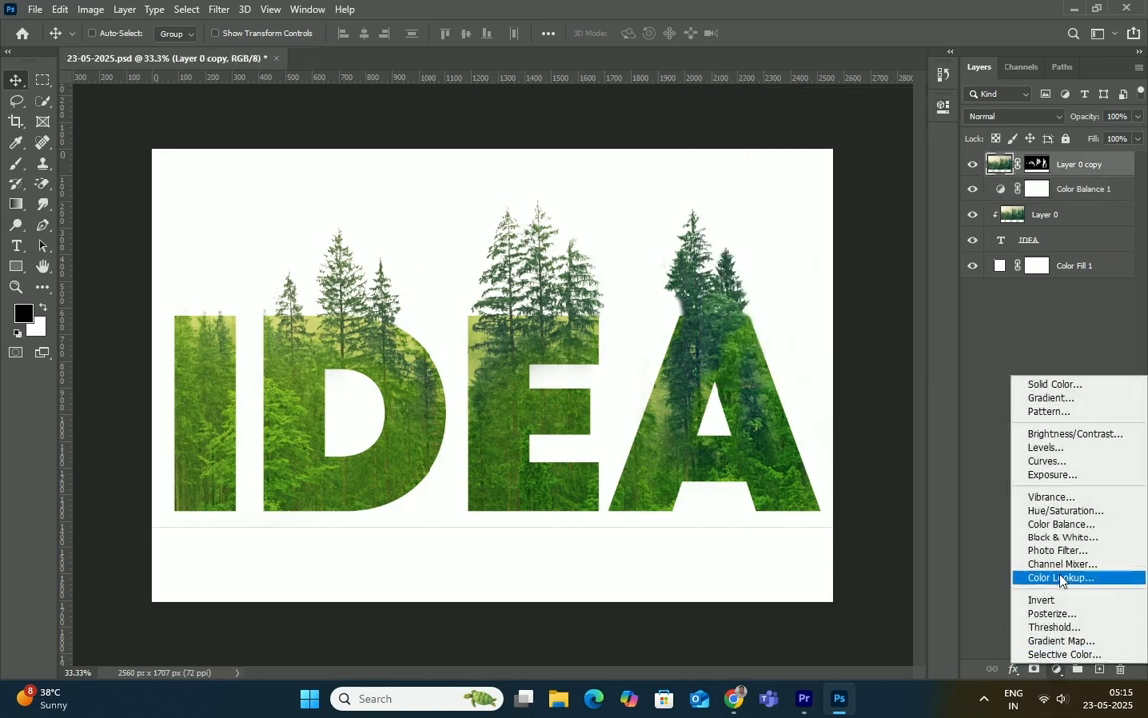
click(1042, 527)
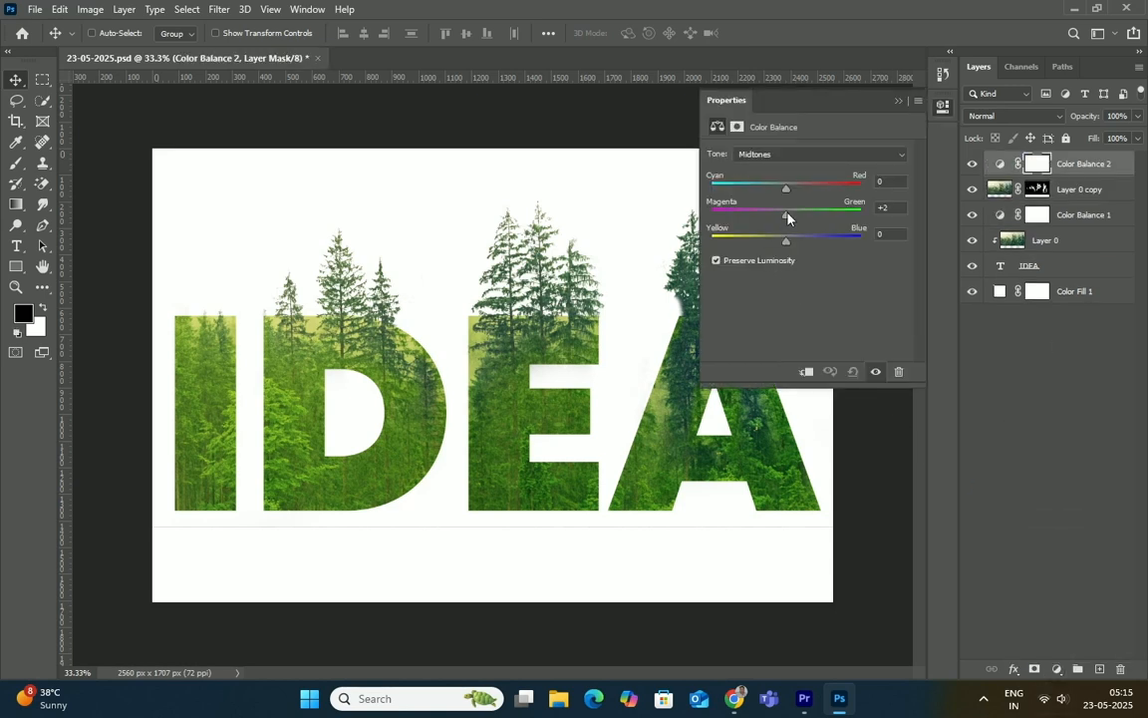
drag(826, 218, 834, 220)
drag(776, 243, 755, 241)
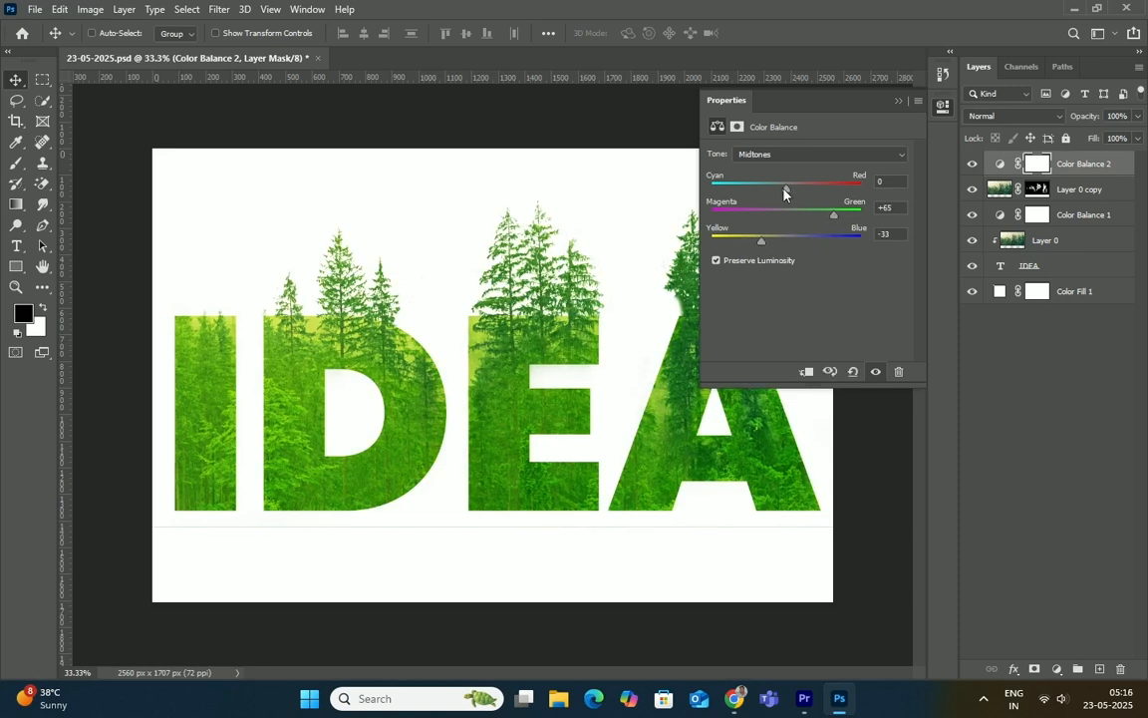
drag(811, 190, 818, 189)
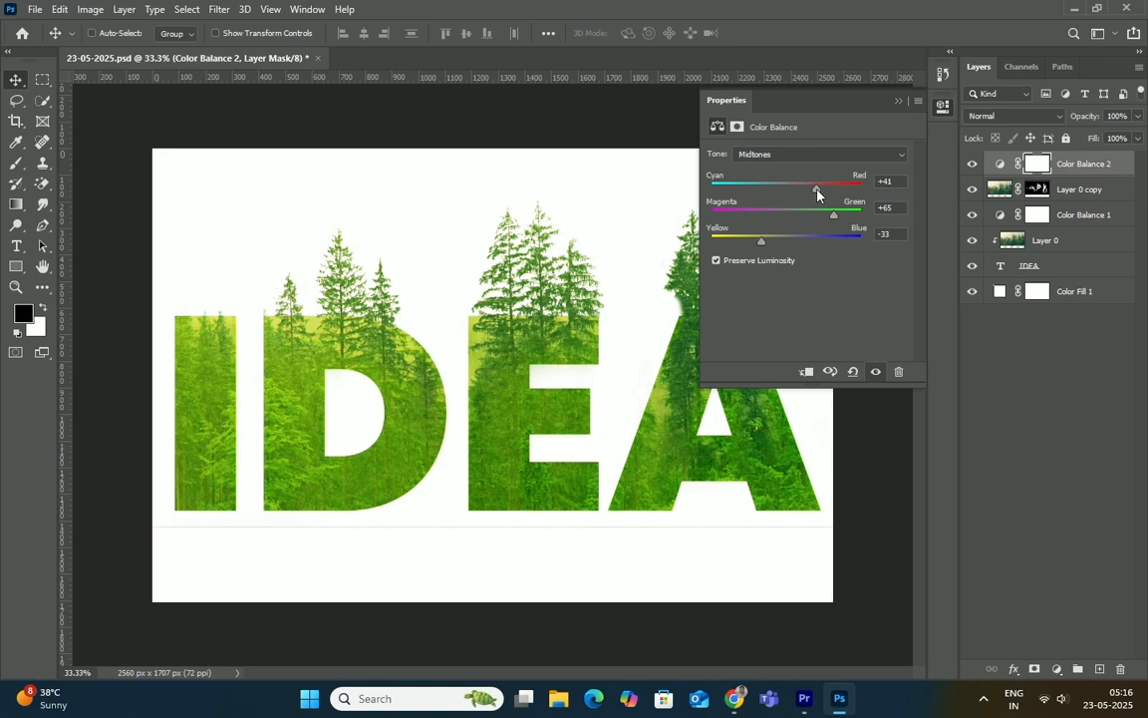
click(898, 103)
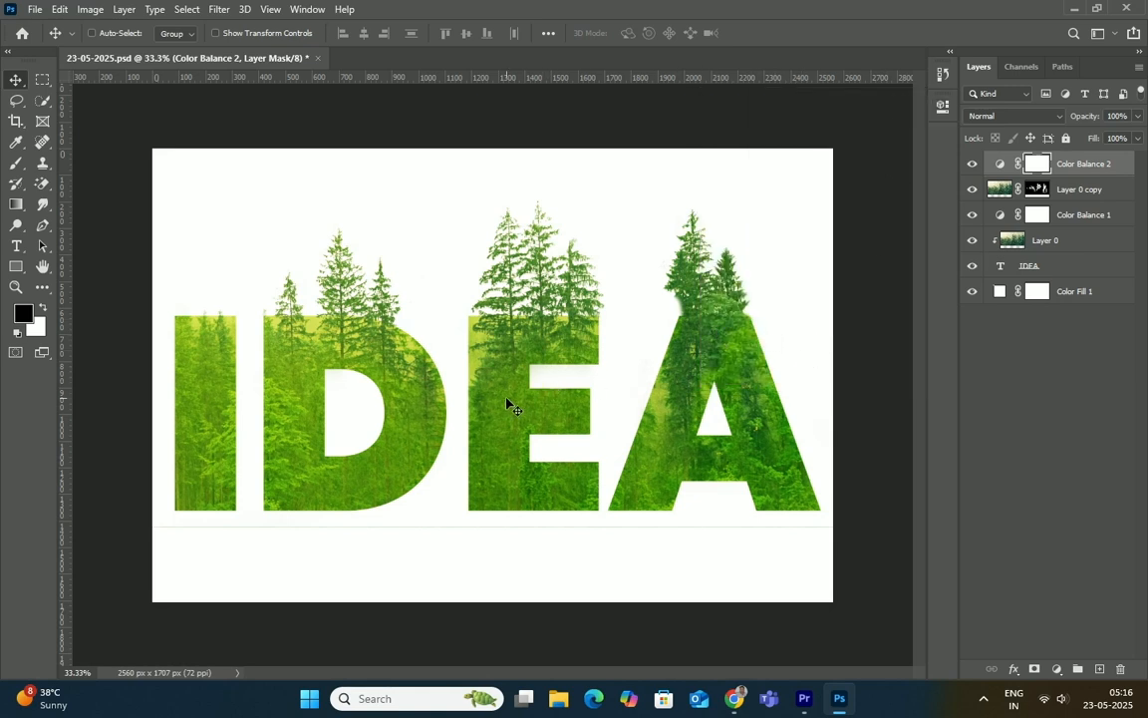
Step: Tone down Color Balance 2, setting its midtones to Cyan-Red +2, Magenta-Green +22 and Yellow-Blue -10
double_click(1035, 166)
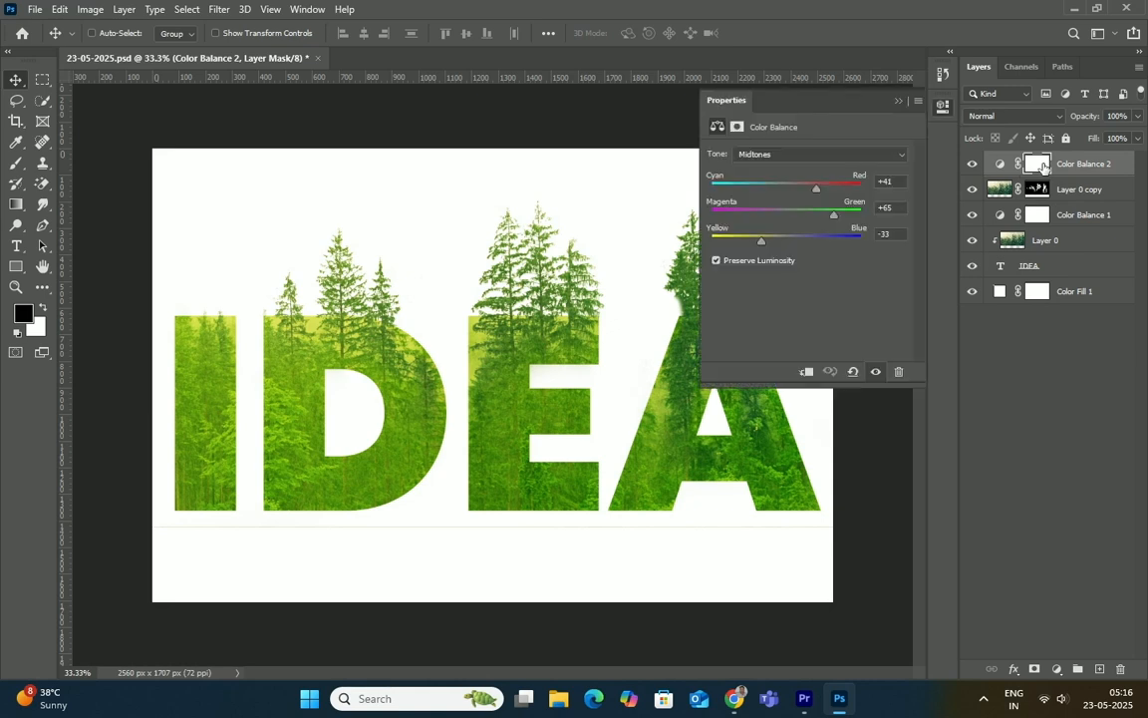
click(897, 104)
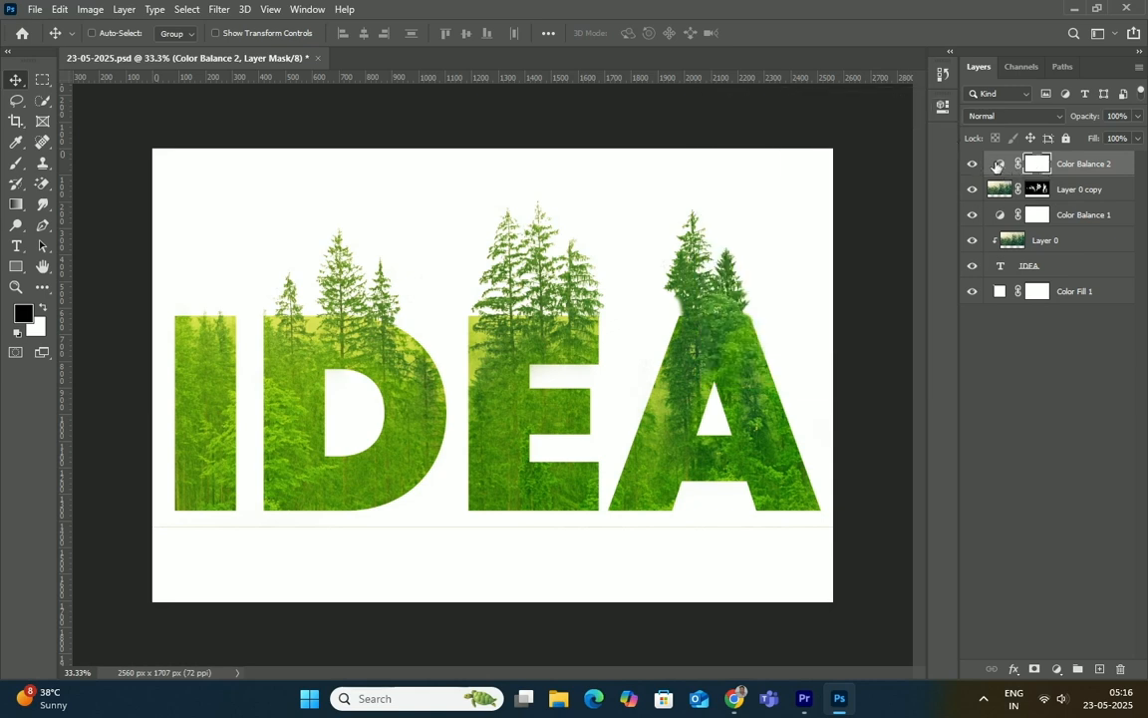
double_click(998, 164)
drag(837, 219, 804, 218)
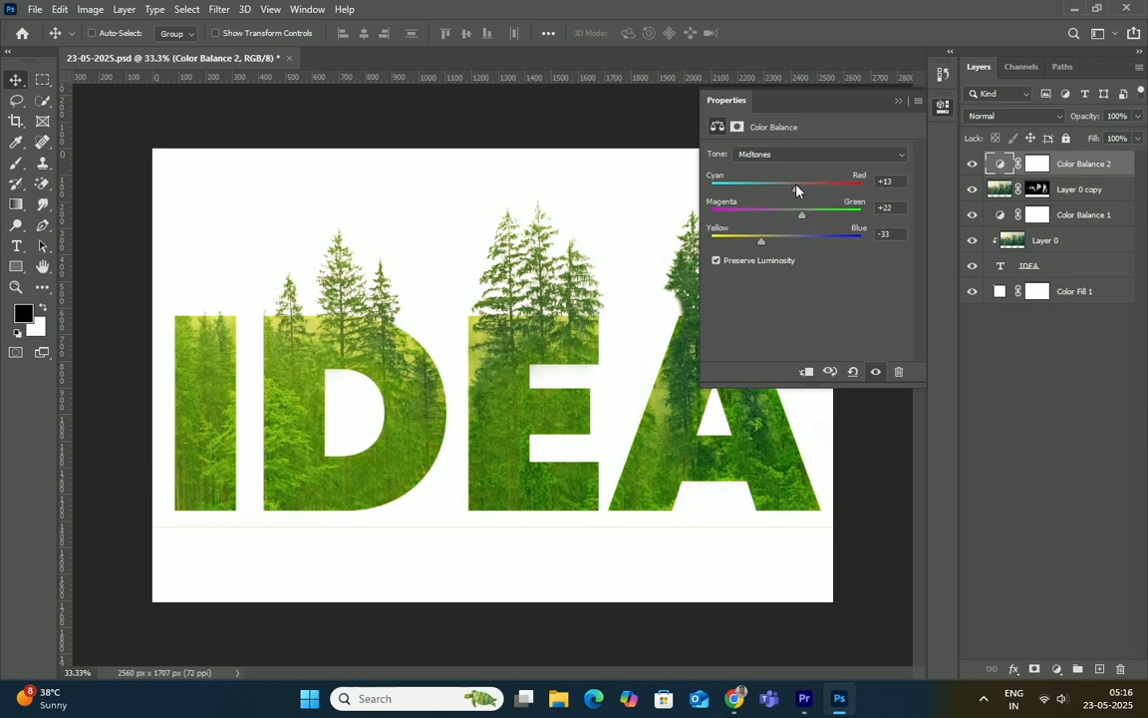
drag(763, 244, 783, 246)
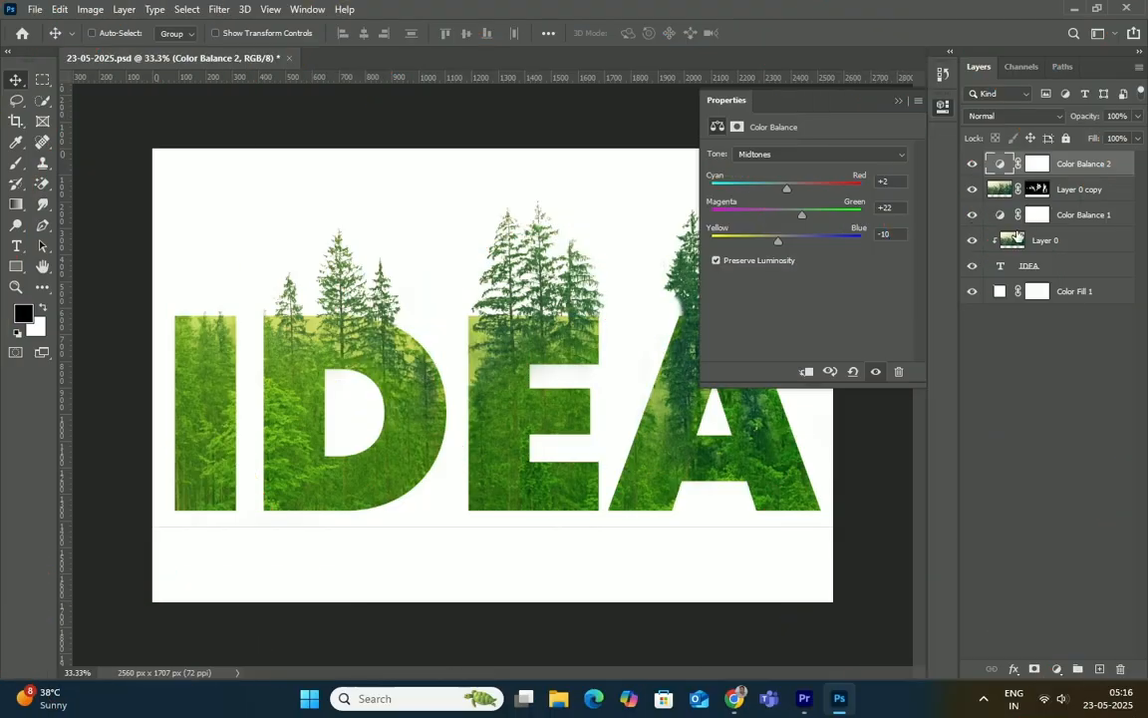
Step: Tone down Color Balance 1, setting its midtone Magenta-Green to +35 and reducing its red and yellow shifts
click(1002, 217)
drag(840, 213, 818, 213)
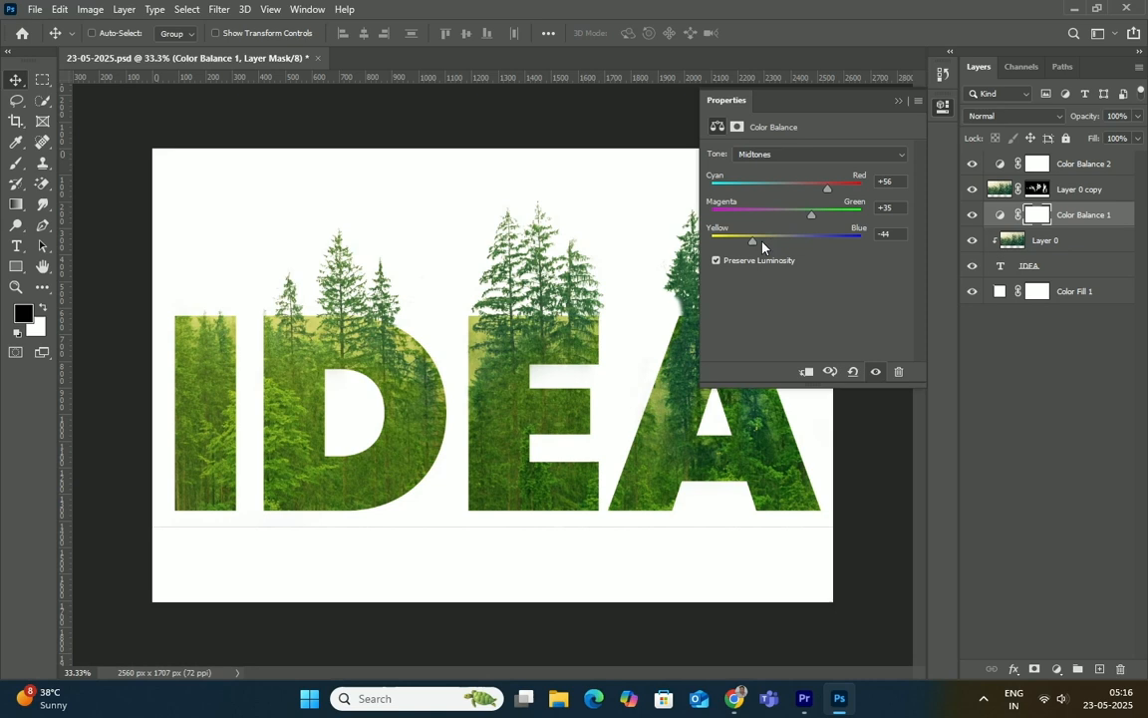
drag(756, 243, 771, 247)
drag(829, 189, 808, 193)
click(900, 101)
scroll(448, 313, down, 2)
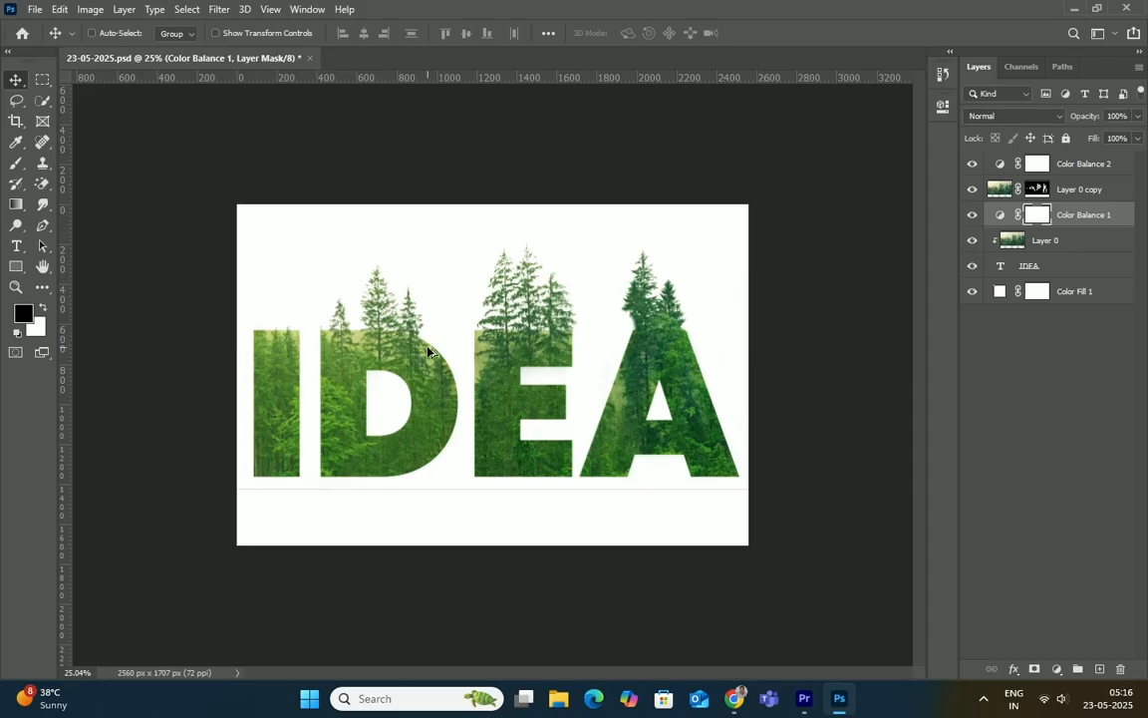